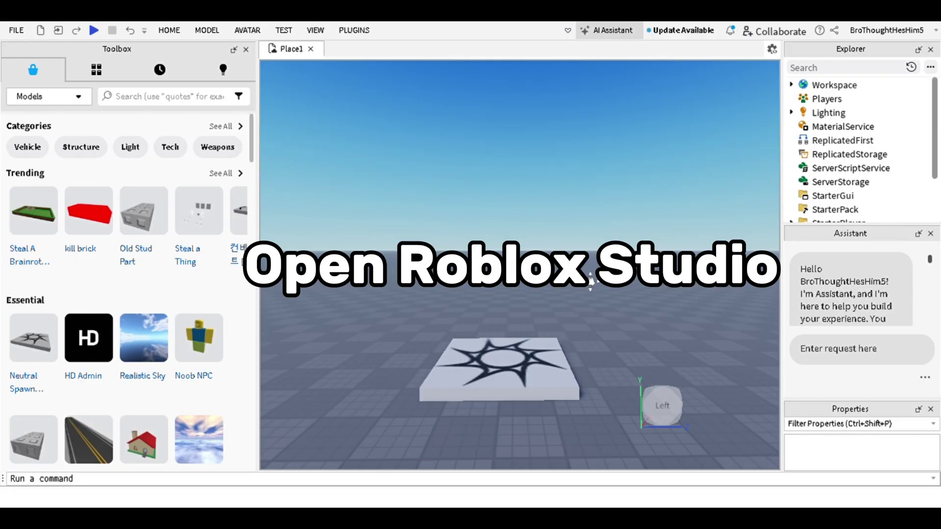
Spawn the avatar as an R6 character at the origin with Load Character and close the plugin window.
scroll(590, 283, down, 3)
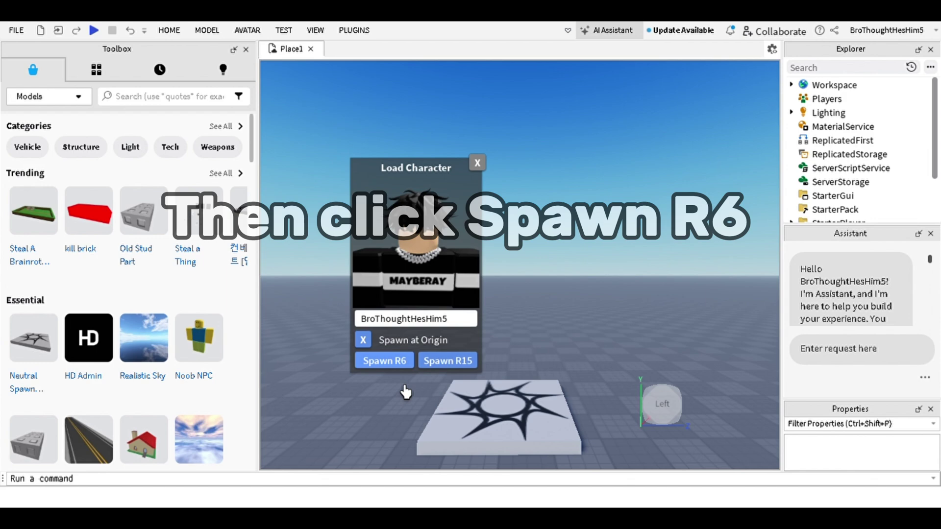
click(384, 360)
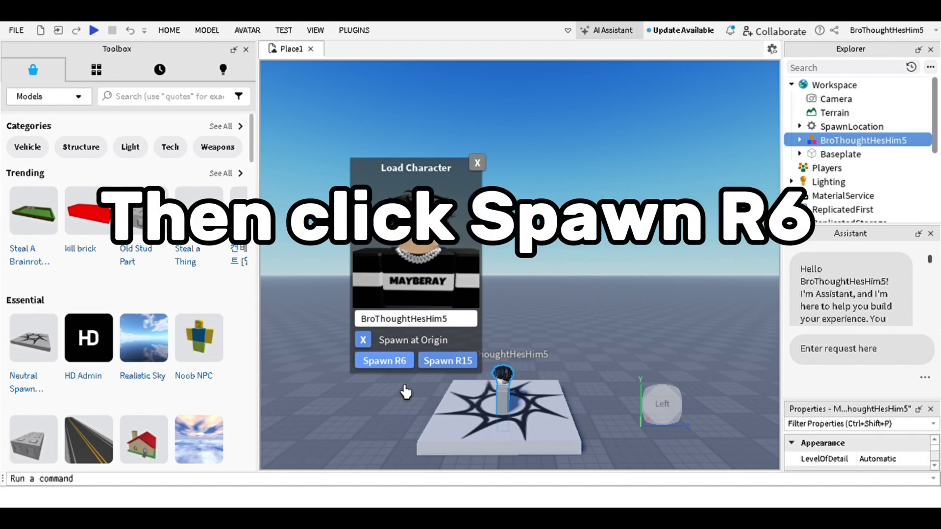
click(477, 162)
Examine the spawned avatar on the spawn pad up close from the front.
right_drag(485, 177, 518, 224)
scroll(517, 224, up, 2)
scroll(517, 224, down, 5)
scroll(517, 224, up, 4)
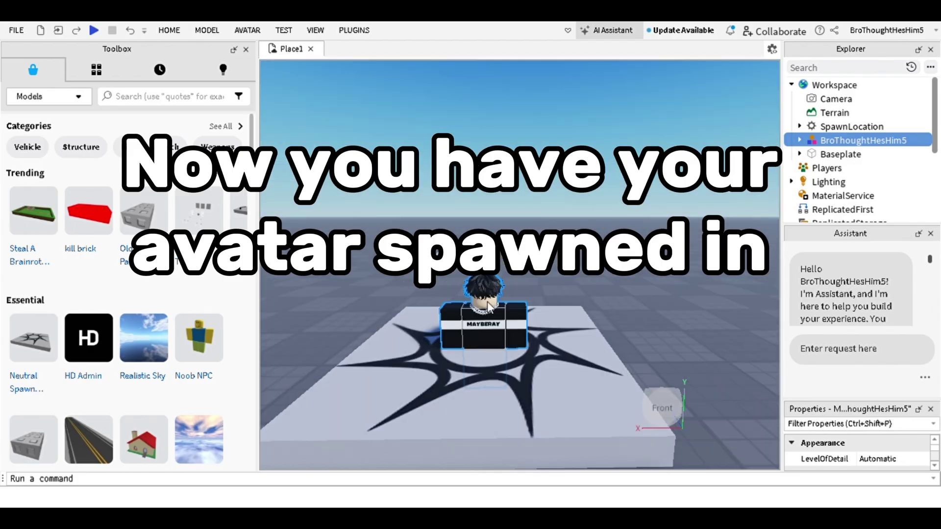
click(517, 224)
click(503, 333)
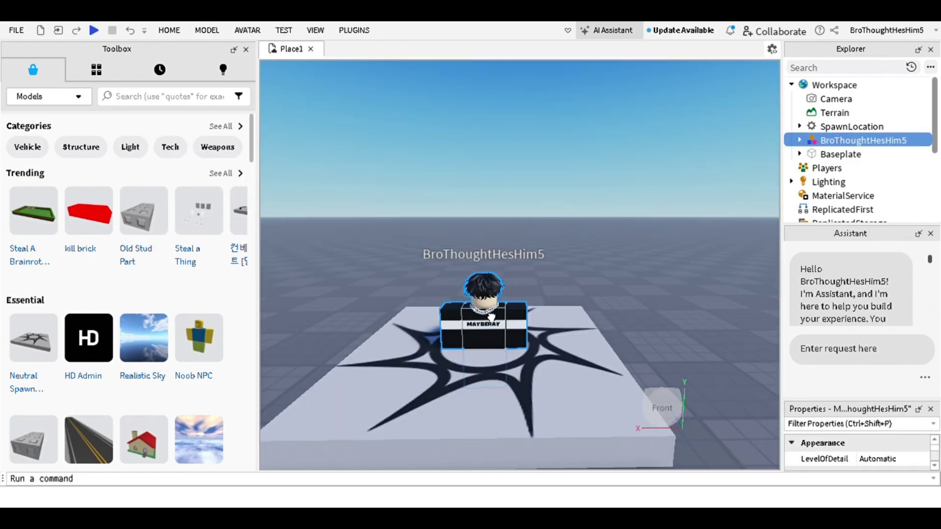
drag(488, 312, 496, 353)
right_drag(496, 353, 496, 354)
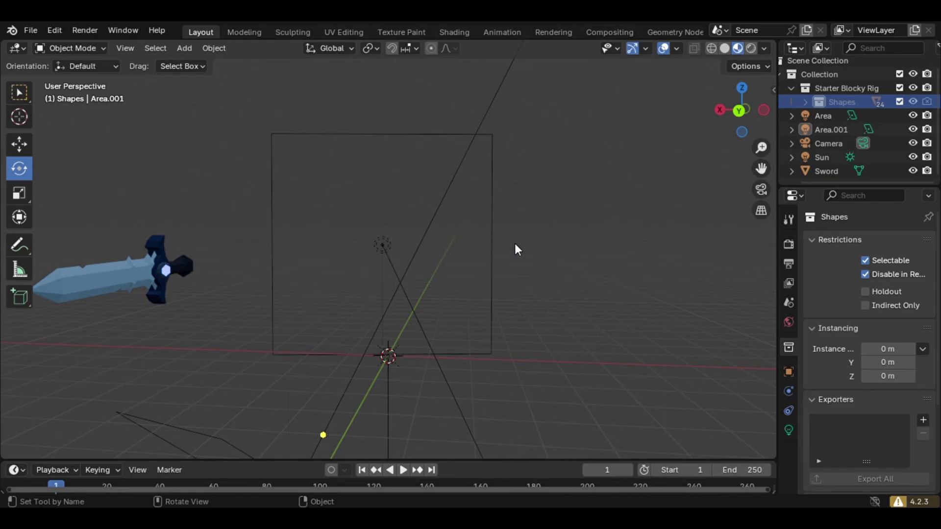
Switch to Blender and add the Starter Blocky Rig to the scene from the Starter Rigs add-on.
key(n)
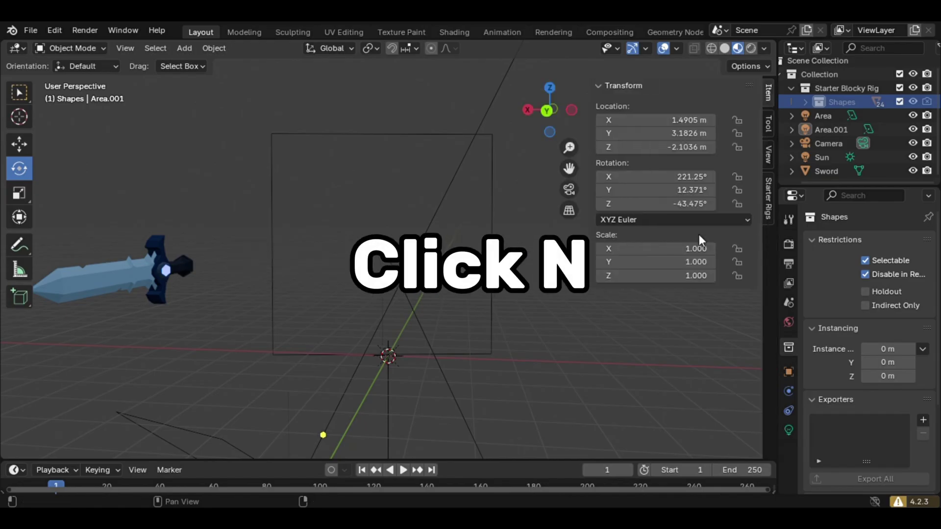
click(768, 197)
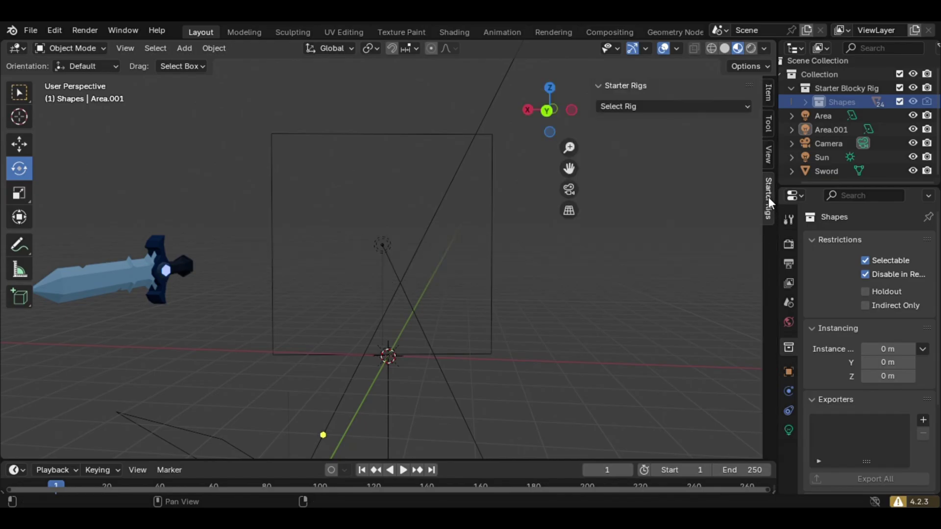
click(654, 107)
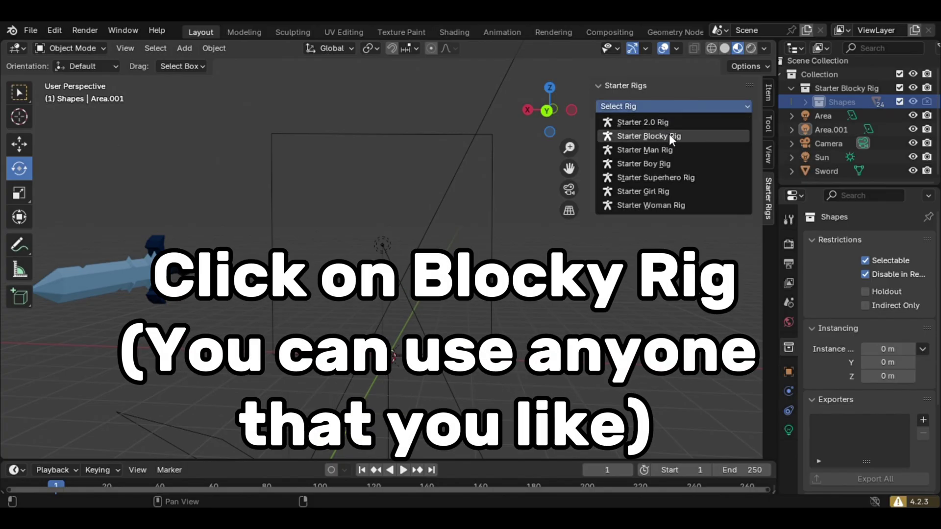
click(669, 134)
middle_drag(631, 164, 672, 312)
middle_drag(679, 307, 685, 307)
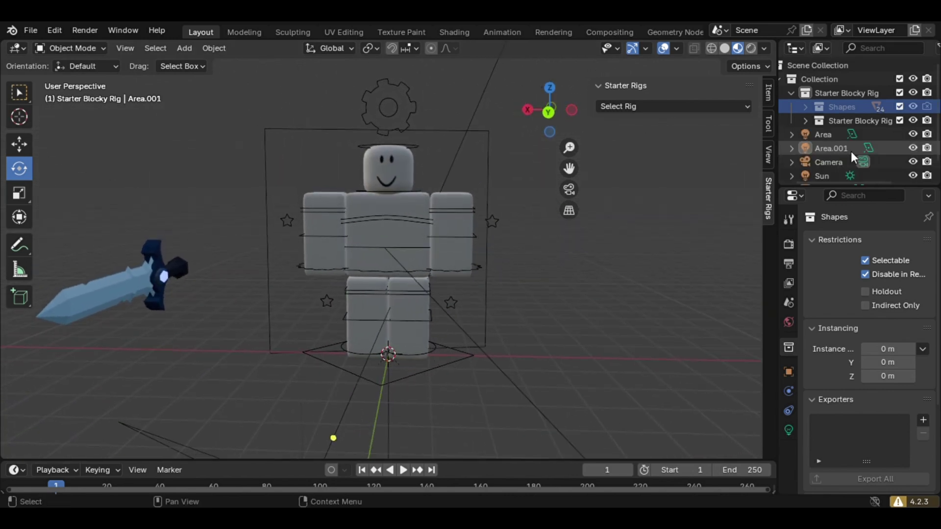
Expand the new Blocky Rig in the scene hierarchy, select its Pose entry and switch to Pose Mode.
scroll(827, 136, down, 1)
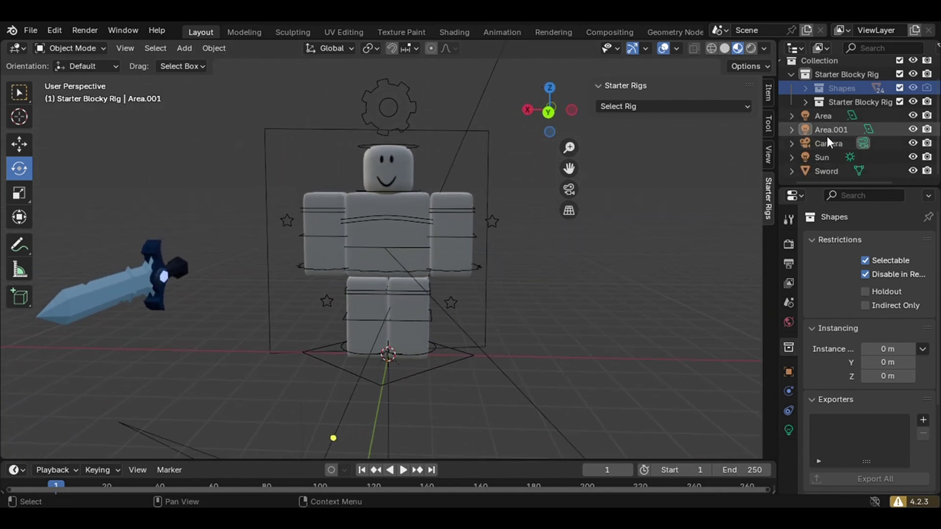
click(805, 101)
scroll(863, 130, down, 6)
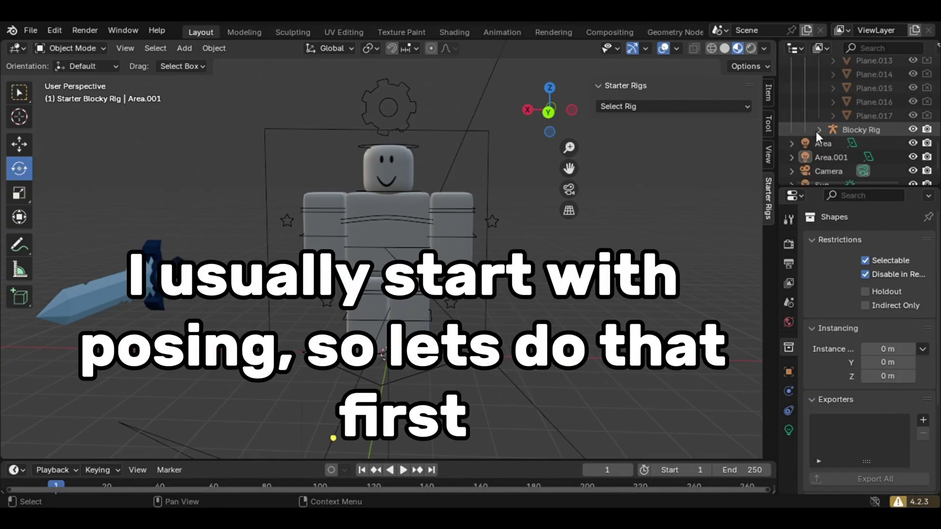
click(818, 102)
scroll(836, 143, down, 2)
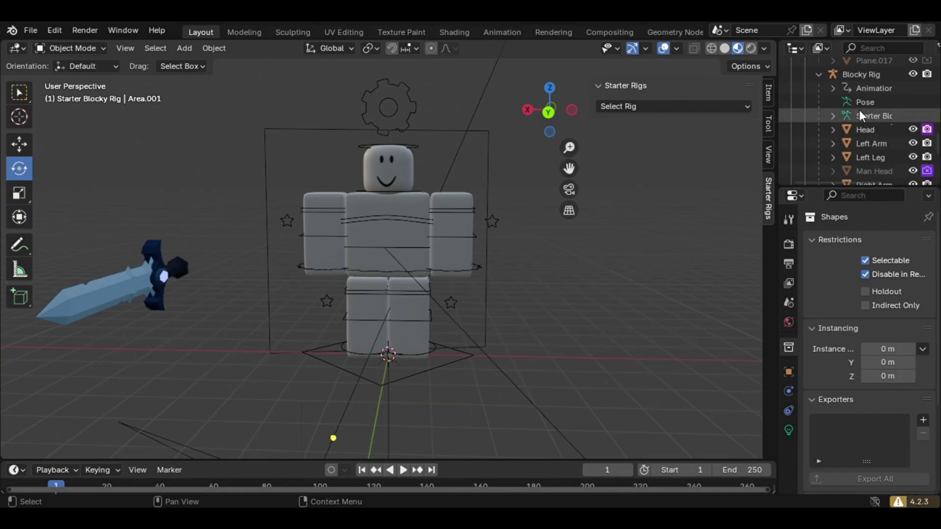
click(863, 104)
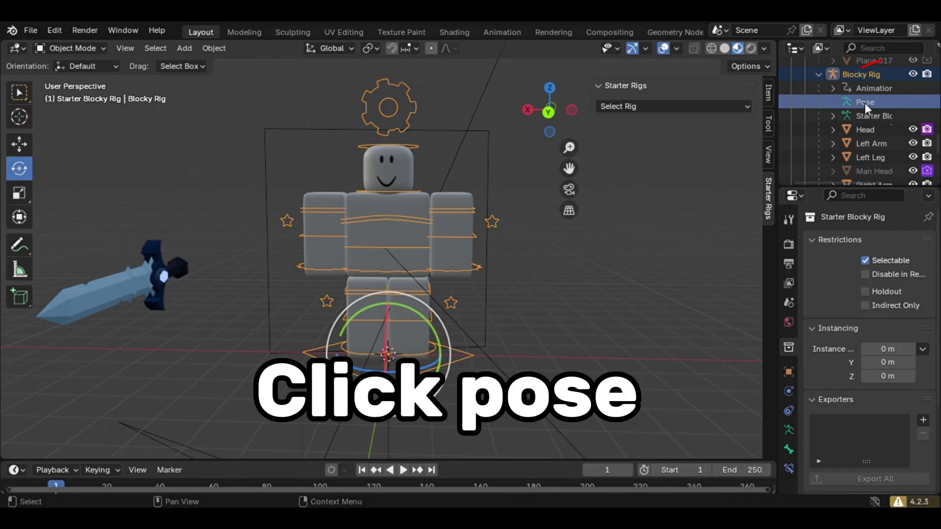
click(54, 46)
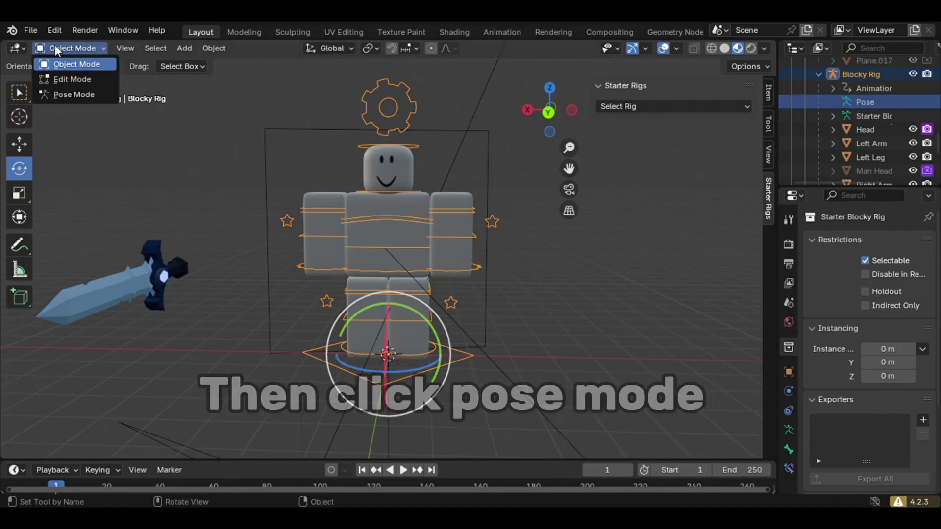
click(73, 97)
Rotate the left lower arm bone to bend the forearm up toward the viewer.
click(457, 236)
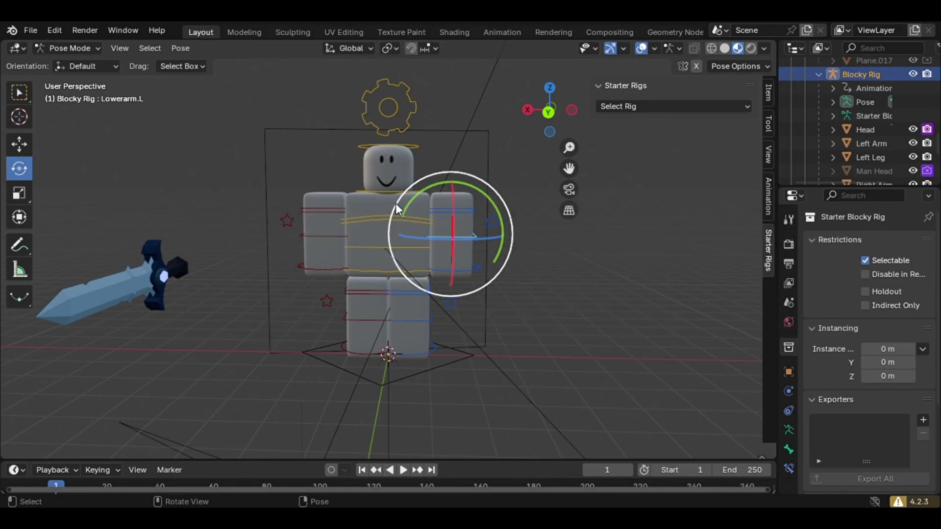
click(395, 203)
click(461, 235)
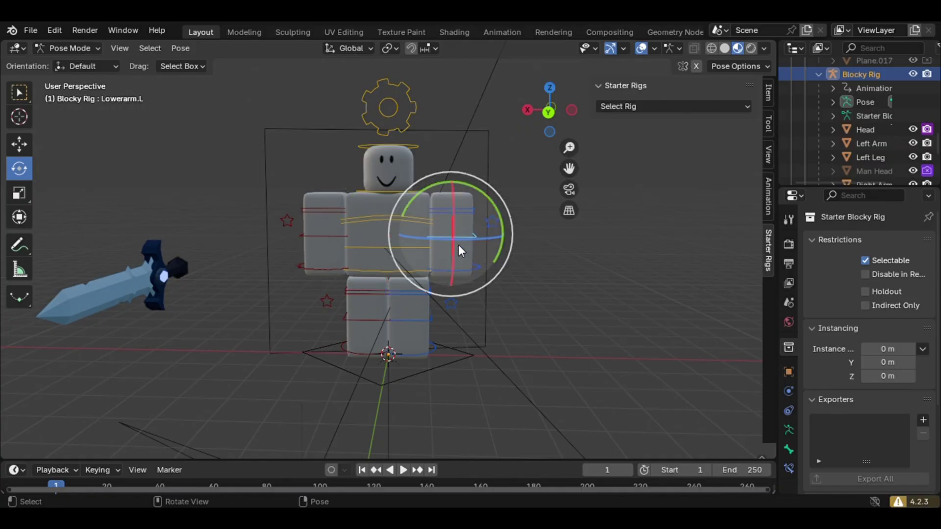
drag(451, 252, 460, 220)
Rotate the leg bones outward so the character stands with its feet slightly apart.
click(367, 319)
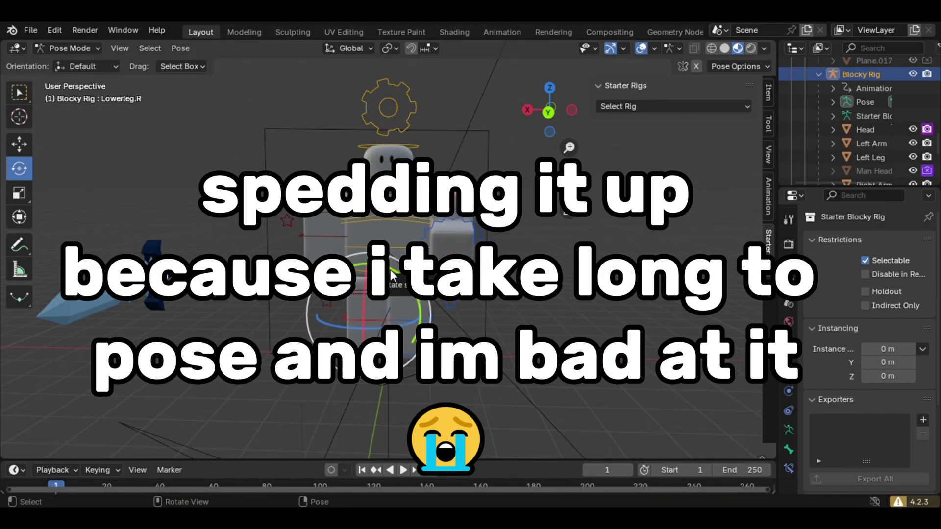
drag(390, 269, 398, 275)
click(367, 292)
drag(392, 237, 321, 218)
click(407, 292)
Bend the right forearm forward and rotate the right upper arm slightly away from the torso.
click(323, 235)
click(311, 226)
click(314, 245)
drag(319, 240, 316, 213)
drag(364, 210, 321, 204)
click(337, 208)
Rotate the left upper arm outward so the bent arm is raised beside the head.
click(449, 208)
mouse_move(449, 202)
mouse_down()
mouse_move(466, 196)
mouse_move(453, 213)
mouse_up()
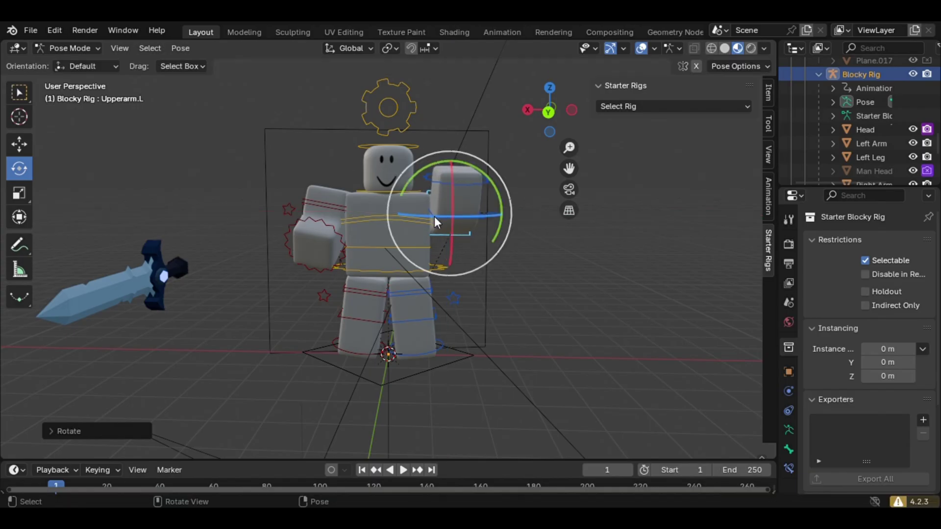
drag(477, 171, 470, 230)
key(g)
click(465, 248)
Select the sword, switch to Object Mode and move the sword next to the raised left arm.
click(170, 282)
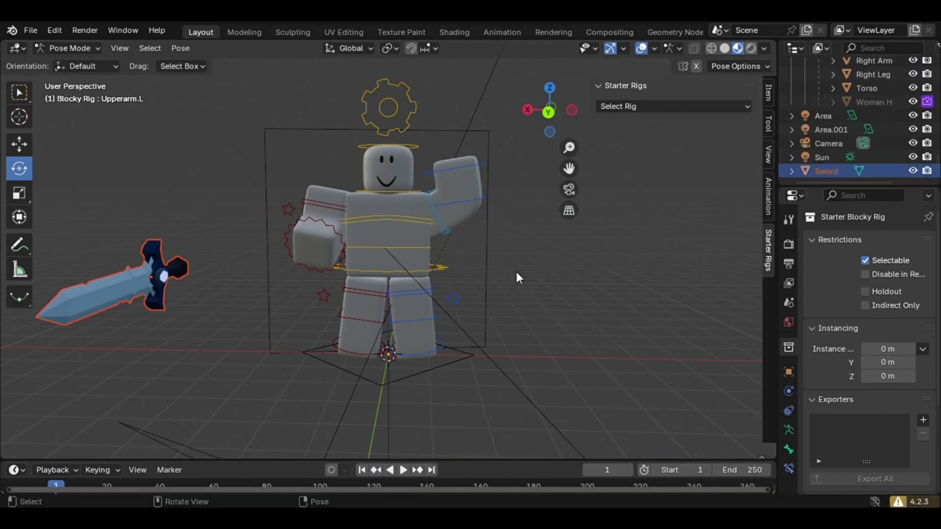
click(68, 48)
click(75, 67)
key(g)
click(506, 212)
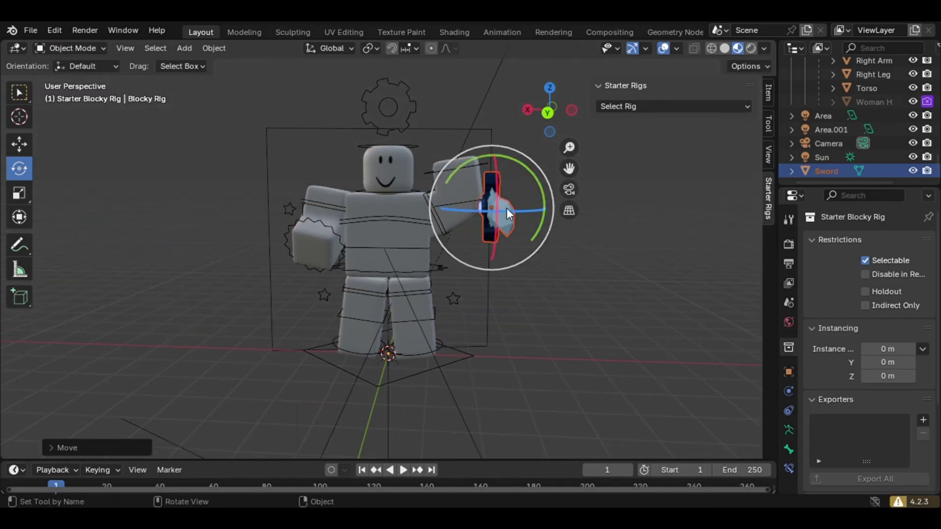
Rotate the sword and move it behind the head with the blade pointing toward the right shoulder.
drag(506, 212, 526, 268)
key(g)
click(497, 247)
middle_drag(710, 279, 714, 217)
key(g)
click(490, 205)
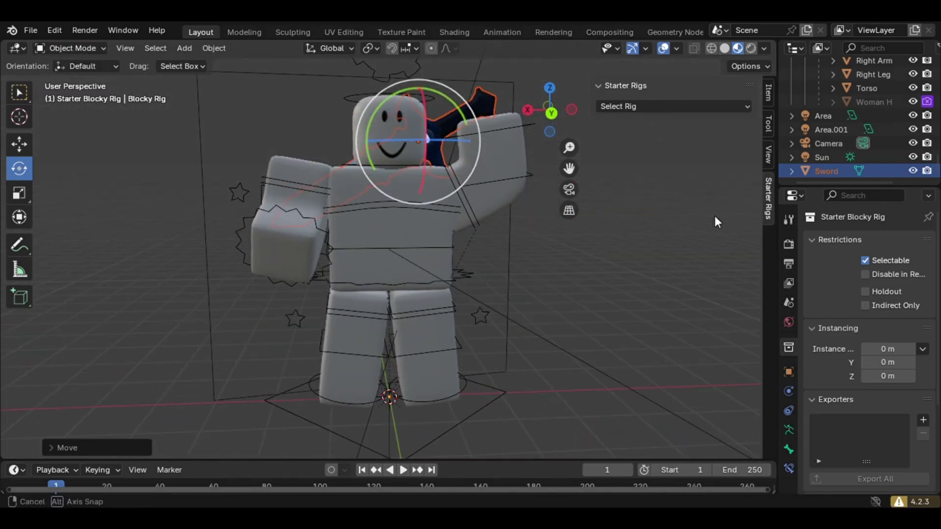
Shift and turn the sword so its handle sits behind the raised left hand.
key(g)
click(468, 108)
drag(469, 108, 460, 140)
key(g)
click(462, 143)
click(462, 143)
middle_drag(616, 255, 609, 256)
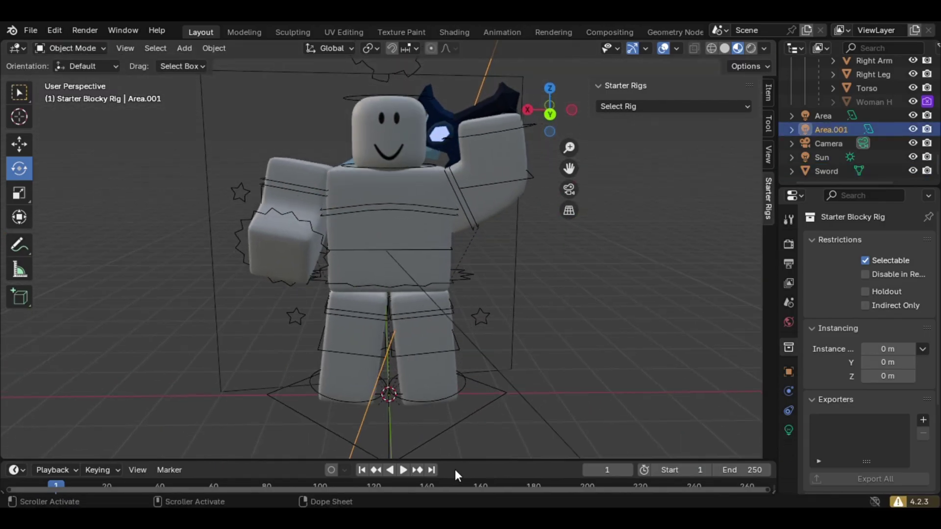
Reselect the sword, move it closer to the left hand and rotate it slightly.
middle_drag(539, 161, 449, 204)
click(449, 204)
drag(449, 204, 448, 218)
key(g)
click(468, 216)
middle_drag(467, 216, 628, 177)
key(r)
click(732, 187)
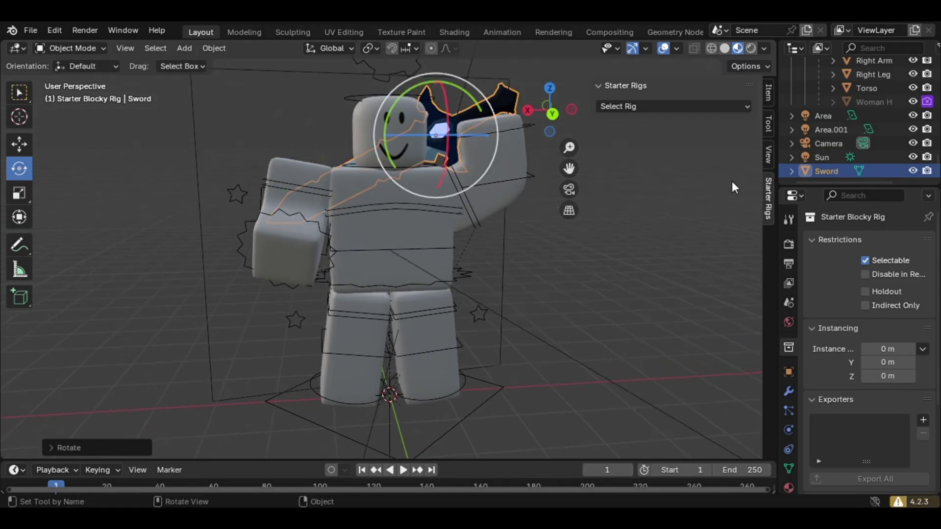
Rotate the sword further so the blade slants down behind the back toward the right arm.
click(833, 157)
middle_drag(732, 187, 686, 294)
click(833, 171)
drag(461, 245, 503, 269)
middle_drag(503, 268, 665, 192)
click(872, 130)
click(832, 171)
drag(444, 147, 466, 146)
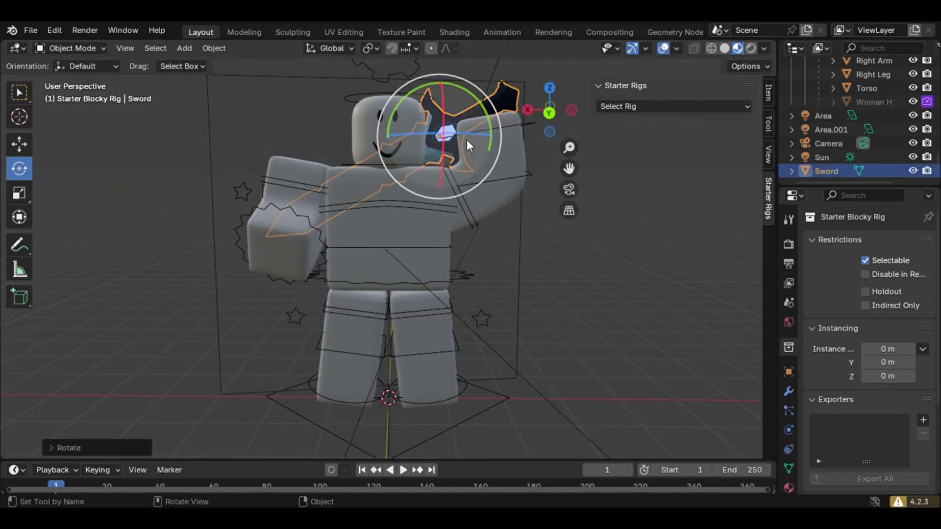
middle_drag(466, 140, 602, 259)
Select the sword again and nudge its position behind the left hand.
click(828, 143)
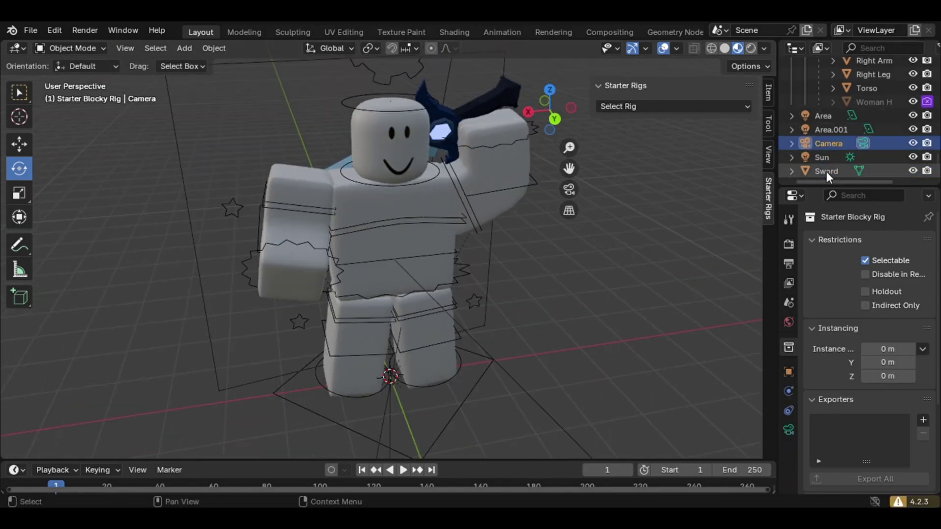
click(826, 171)
middle_drag(674, 247, 637, 221)
click(831, 129)
click(835, 173)
key(g)
click(529, 168)
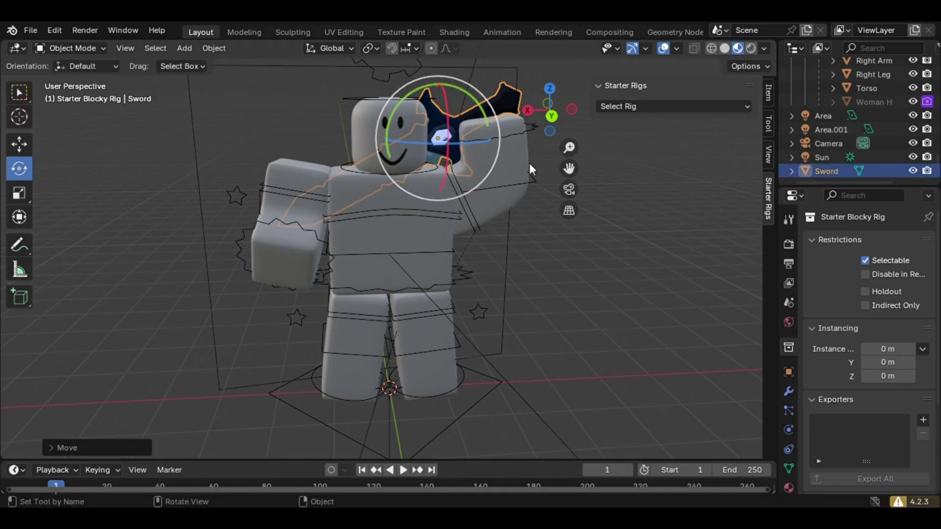
Turn the sword and move it over the raised left hand, checking the alignment from above.
drag(482, 133, 500, 139)
click(513, 206)
middle_drag(549, 186, 588, 338)
click(419, 242)
key(g)
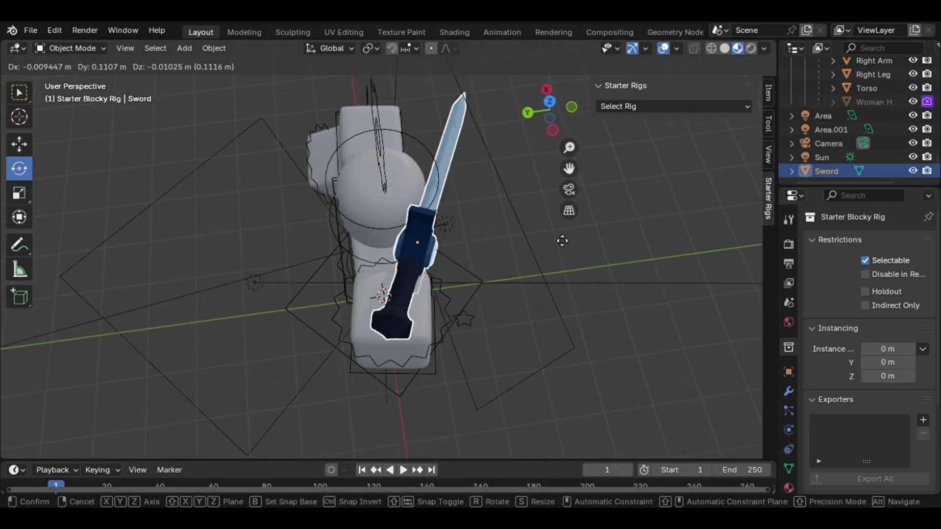
click(560, 239)
Make a final rotation and move of the sword so its handle rests at the raised left hand.
middle_drag(613, 254, 651, 152)
click(823, 115)
middle_drag(651, 201, 646, 206)
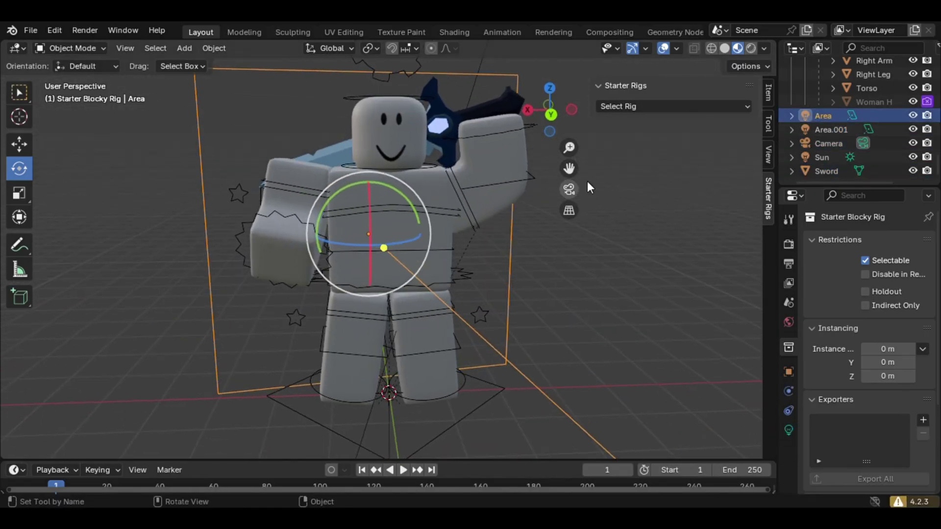
click(439, 128)
click(645, 183)
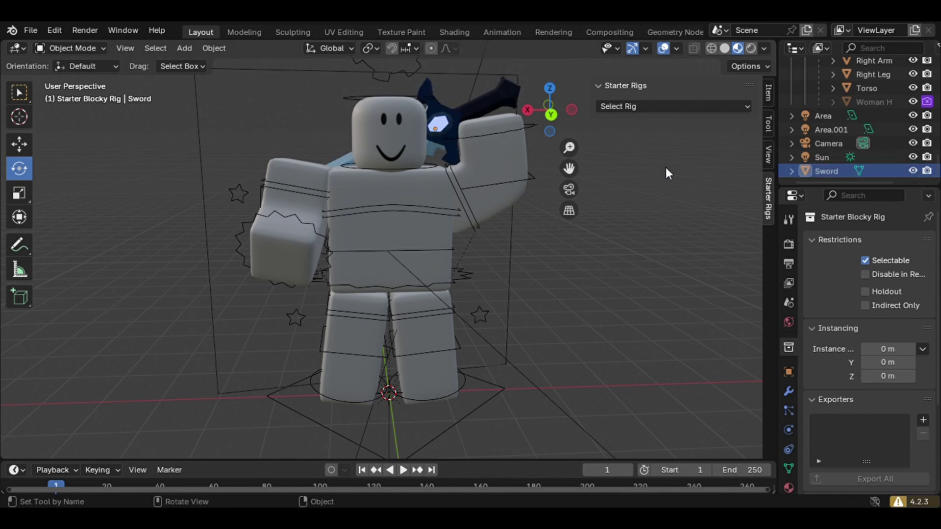
click(443, 128)
drag(444, 113, 495, 131)
key(g)
click(500, 131)
click(830, 129)
middle_drag(553, 198, 647, 156)
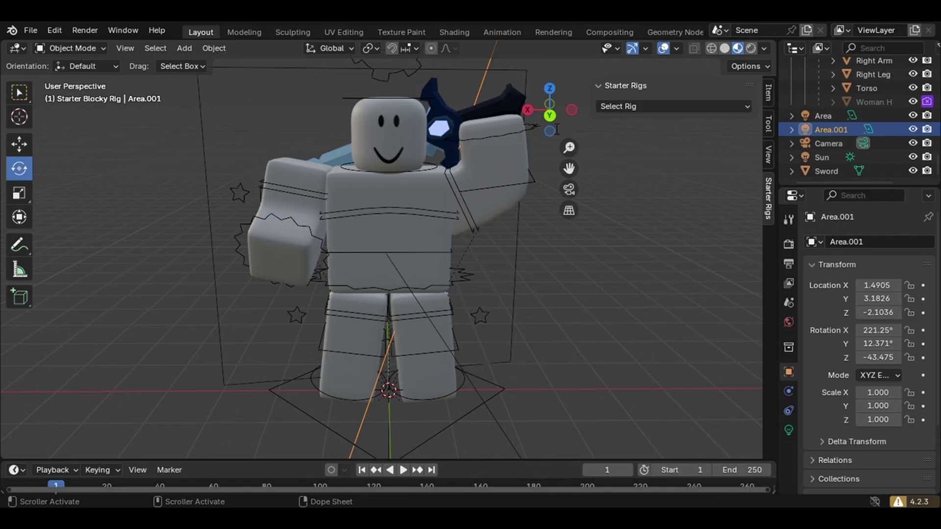
Select the Blocky Rig's Pose entry in the scene hierarchy and return to Pose Mode.
scroll(846, 157, up, 3)
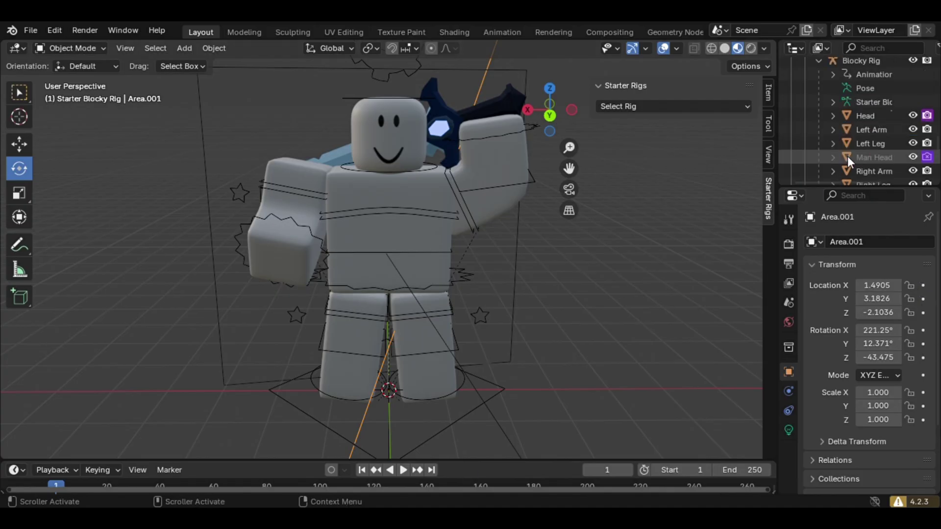
click(871, 143)
click(881, 171)
drag(341, 183, 341, 182)
drag(336, 237, 336, 232)
click(865, 88)
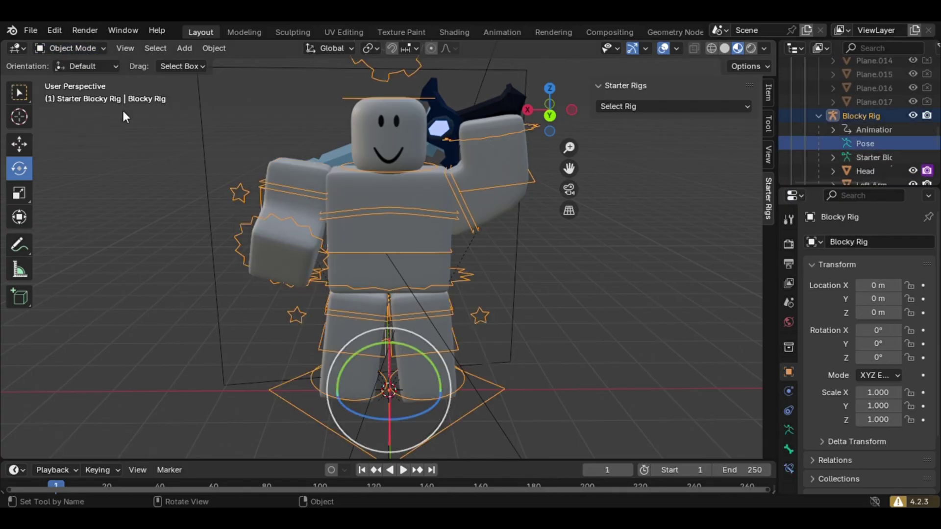
click(70, 48)
click(69, 93)
Rotate the right upper arm bone outward so the right arm swings away from the torso.
scroll(880, 146, down, 2)
click(865, 130)
scroll(865, 137, down, 1)
click(867, 143)
click(285, 215)
drag(286, 203, 289, 204)
click(303, 190)
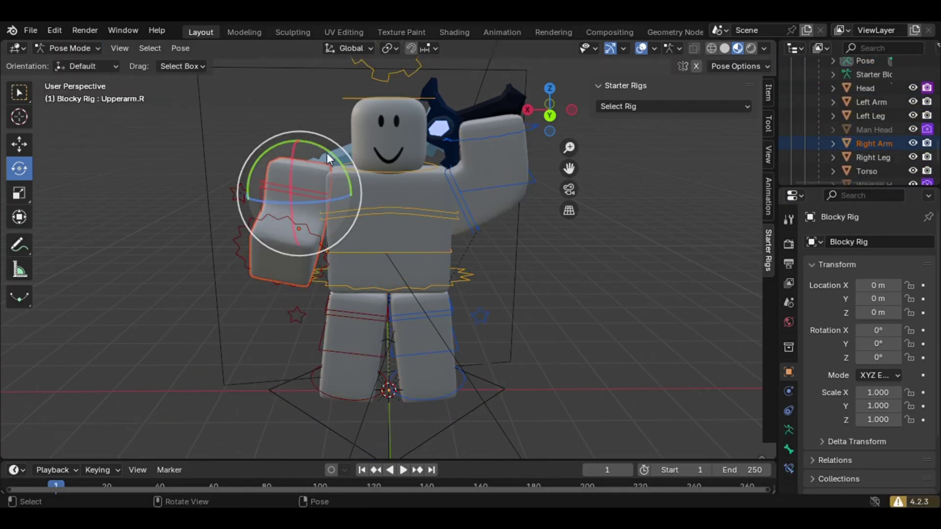
drag(328, 157, 343, 176)
key(g)
click(326, 208)
Rotate the upper leg bones outward to widen the stance and switch to the selection tool.
middle_drag(353, 231, 353, 216)
click(420, 309)
drag(403, 241, 398, 250)
click(341, 306)
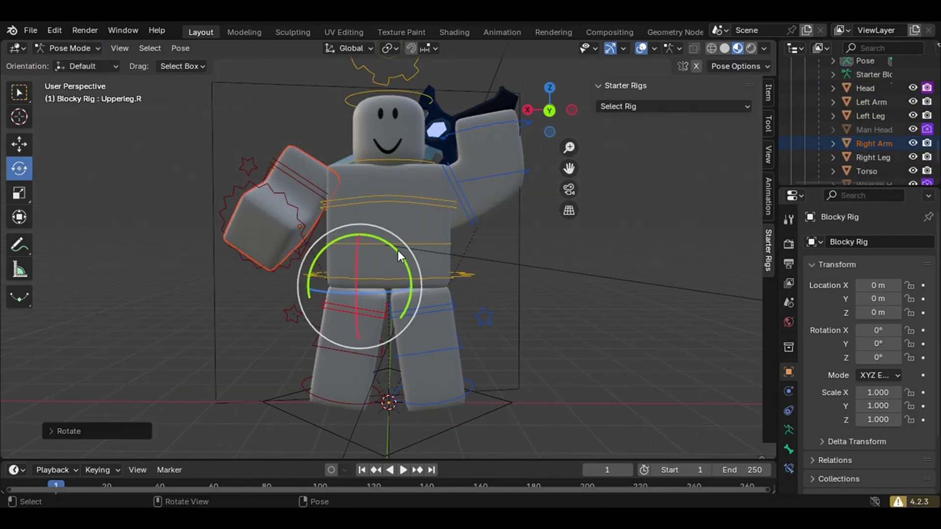
key(g)
click(407, 252)
middle_drag(566, 262, 567, 270)
scroll(629, 259, up, 1)
key(w)
scroll(510, 211, down, 2)
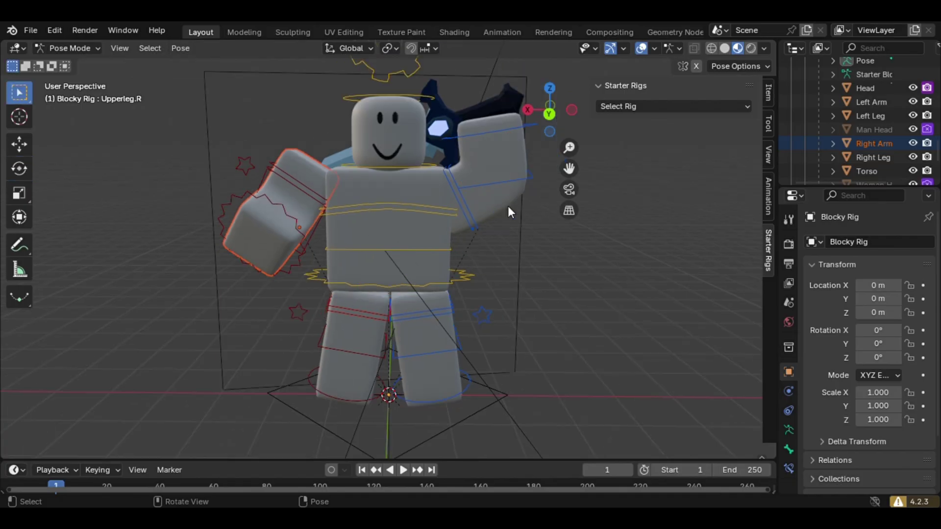
In the Shading workspace, replace the image in the Right Leg material's Main Texture node with the Handle1_diff texture file.
click(454, 37)
click(200, 33)
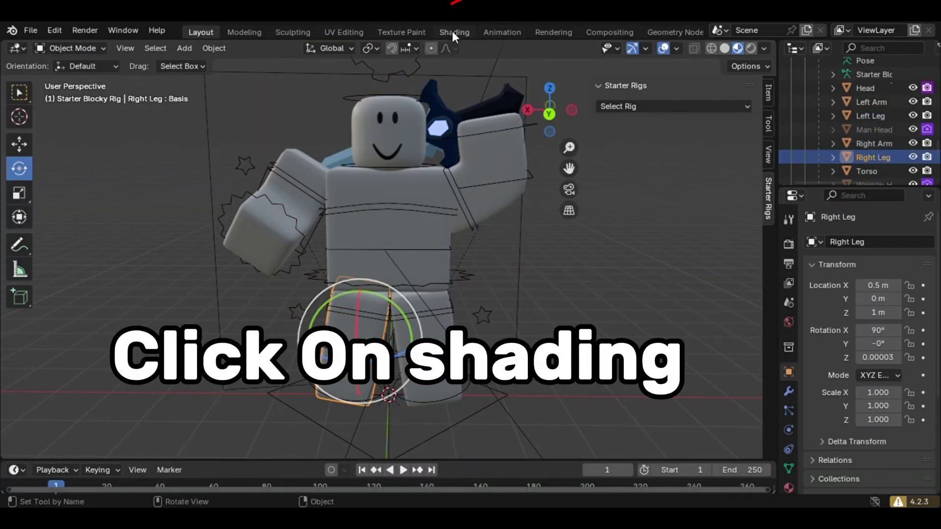
click(453, 32)
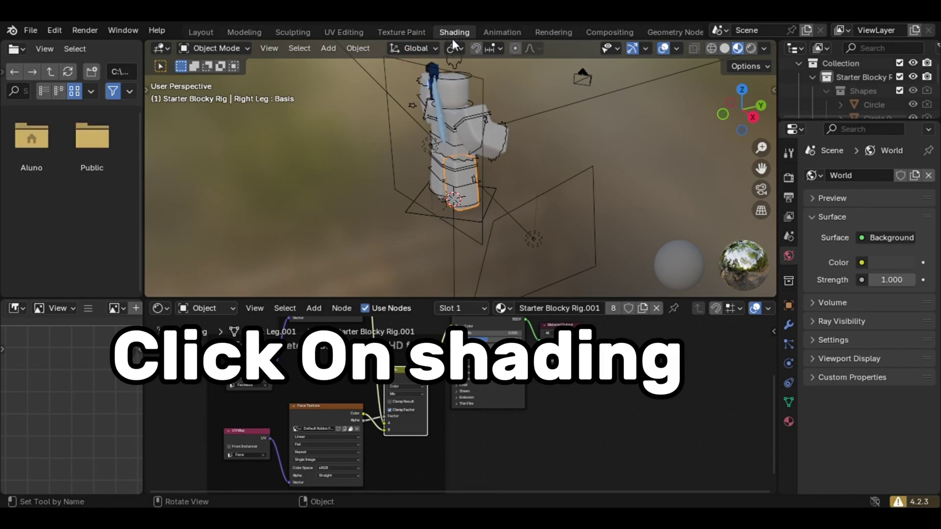
scroll(439, 375, up, 5)
middle_drag(421, 383, 575, 462)
scroll(575, 456, up, 3)
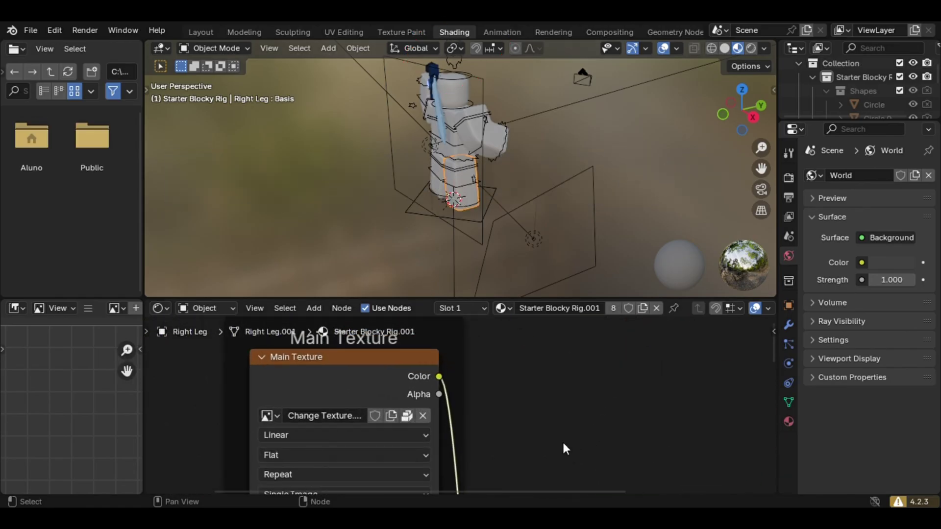
click(416, 424)
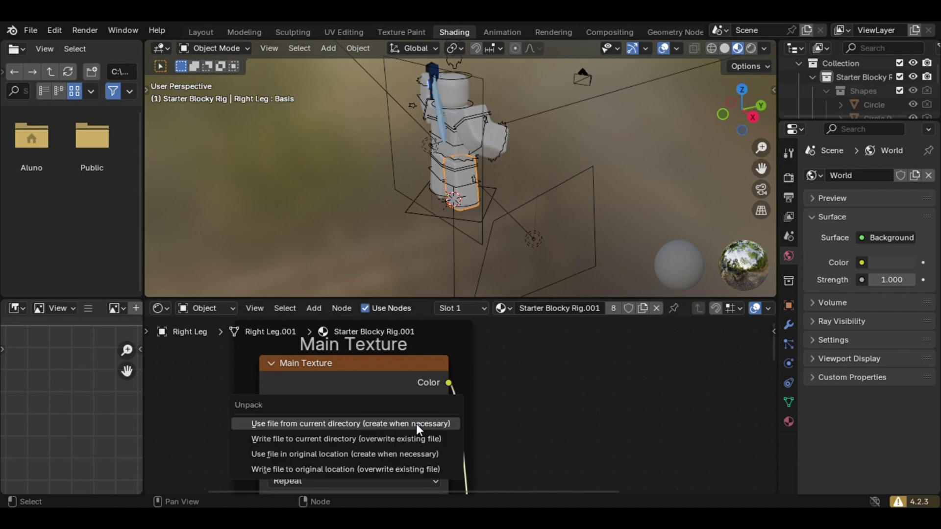
click(416, 424)
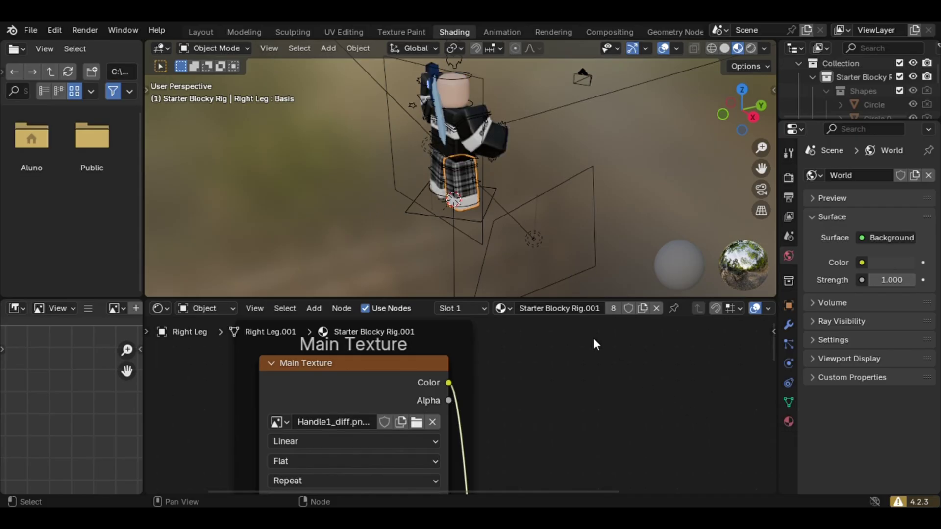
Return to the Layout workspace and import the avatar with its accessories as a Wavefront OBJ model.
middle_drag(483, 287, 343, 234)
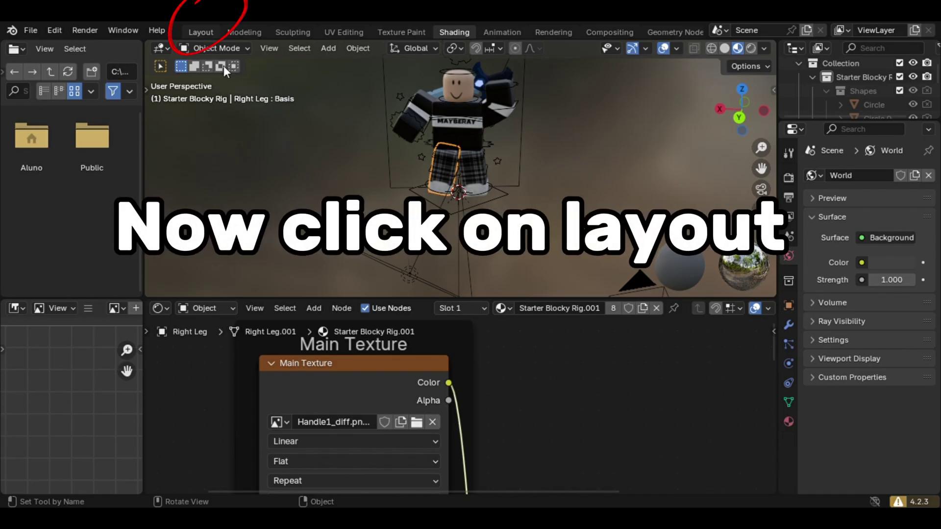
click(203, 33)
middle_drag(575, 258, 541, 234)
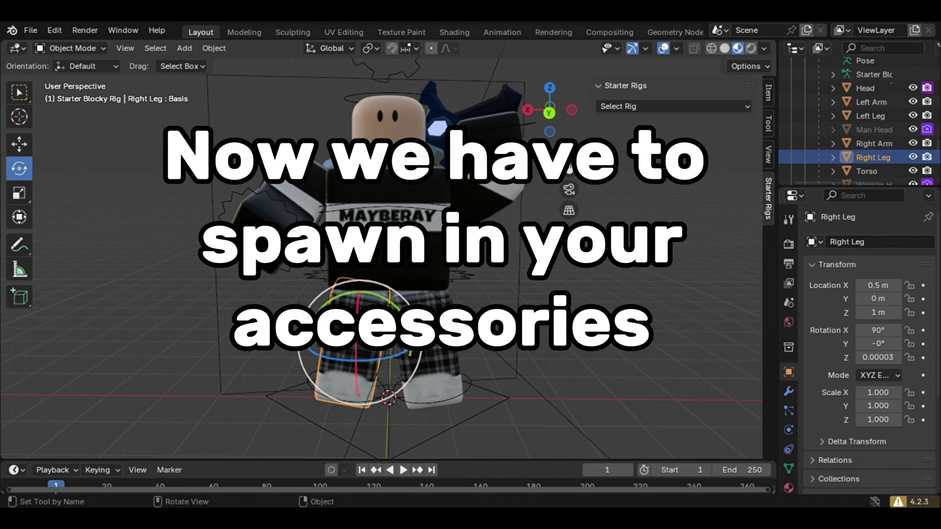
middle_drag(455, 272, 533, 260)
click(30, 30)
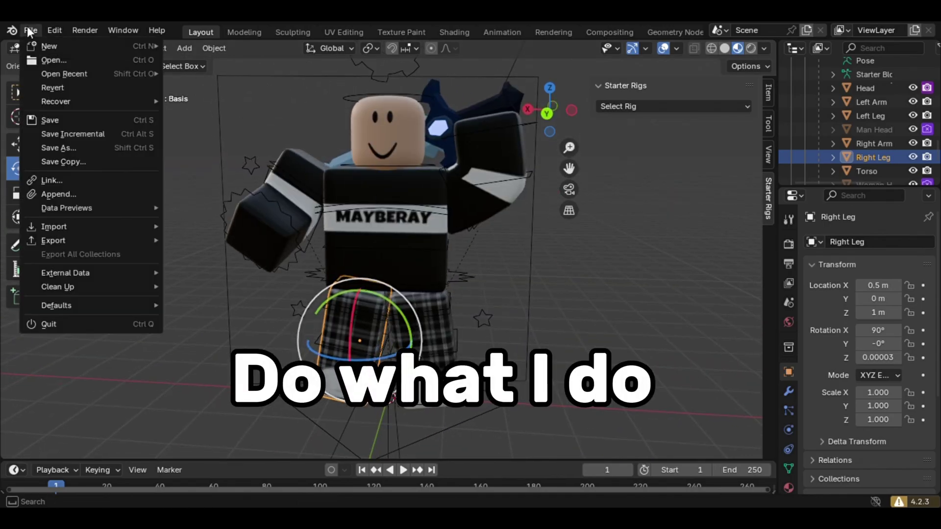
mouse_move(62, 229)
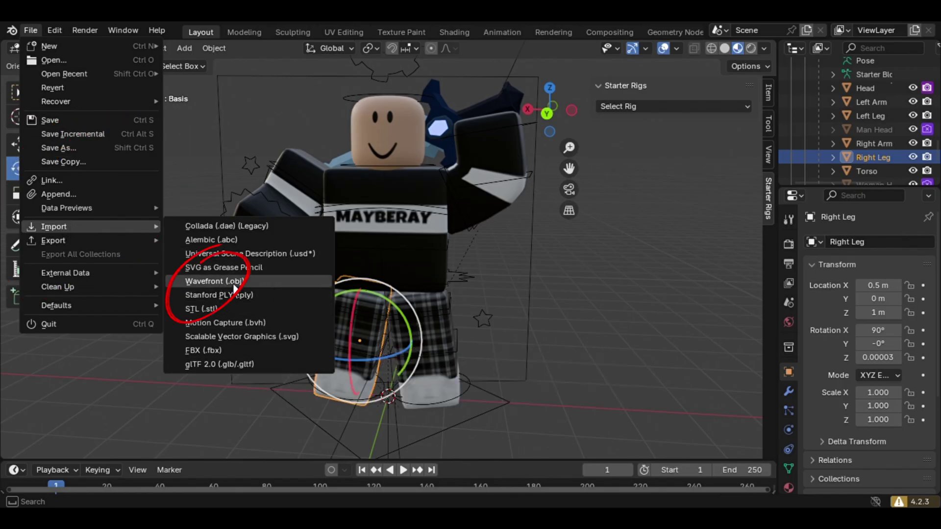
click(250, 281)
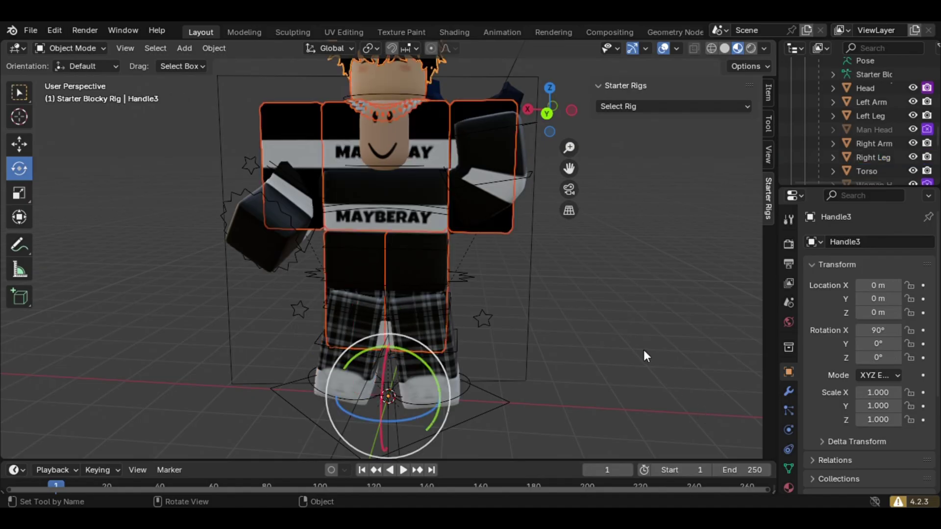
Move the imported avatar clear of the rig to about X -4.43, Y -0.92, Z -1.52 m.
middle_drag(643, 350, 547, 391)
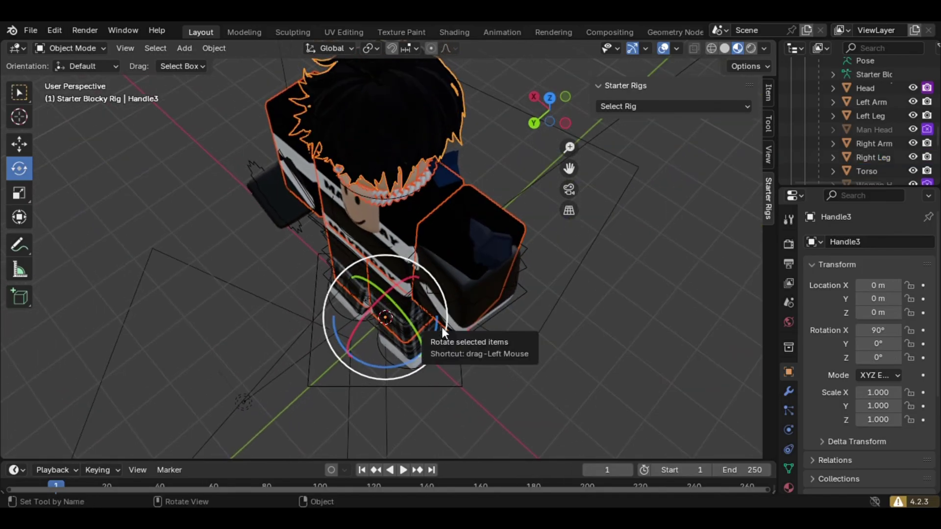
key(g)
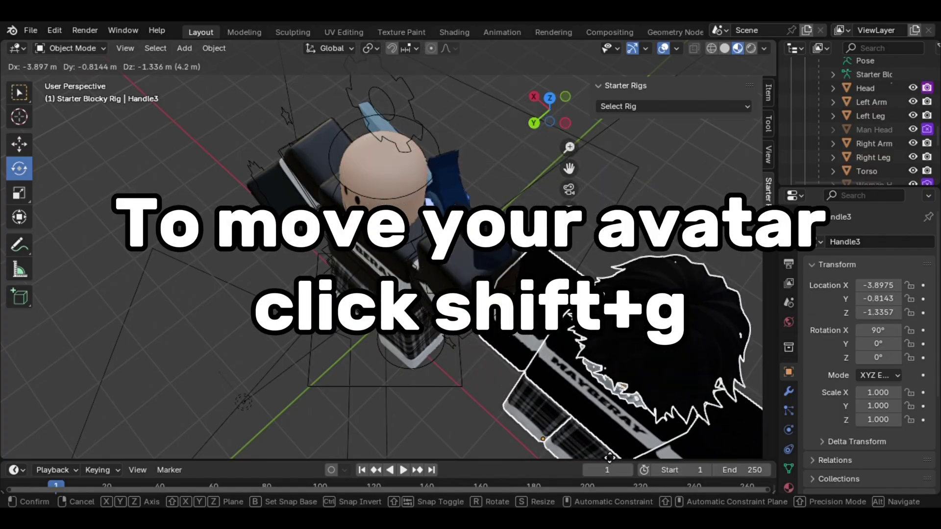
click(627, 51)
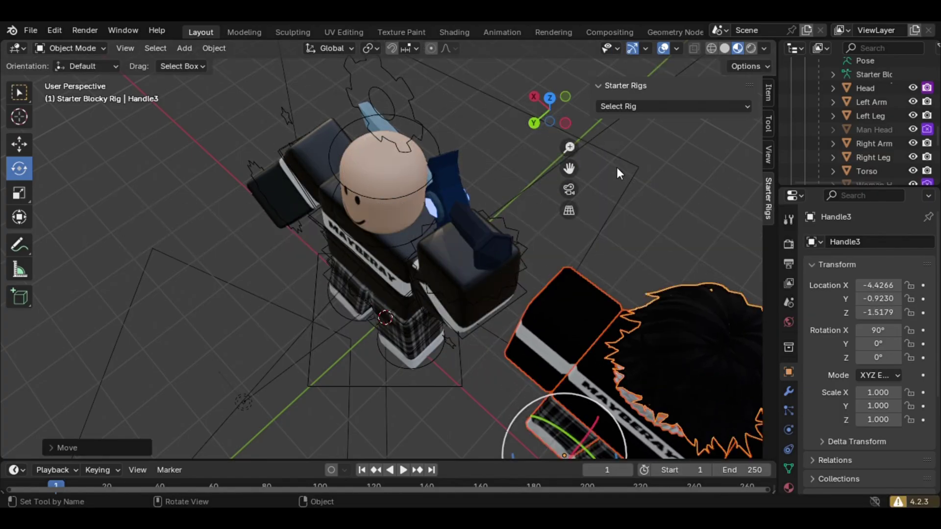
middle_drag(616, 167, 685, 145)
Delete the imported avatar's torso and right leg meshes, leaving its accessories in the scene.
scroll(863, 139, down, 7)
scroll(862, 137, up, 8)
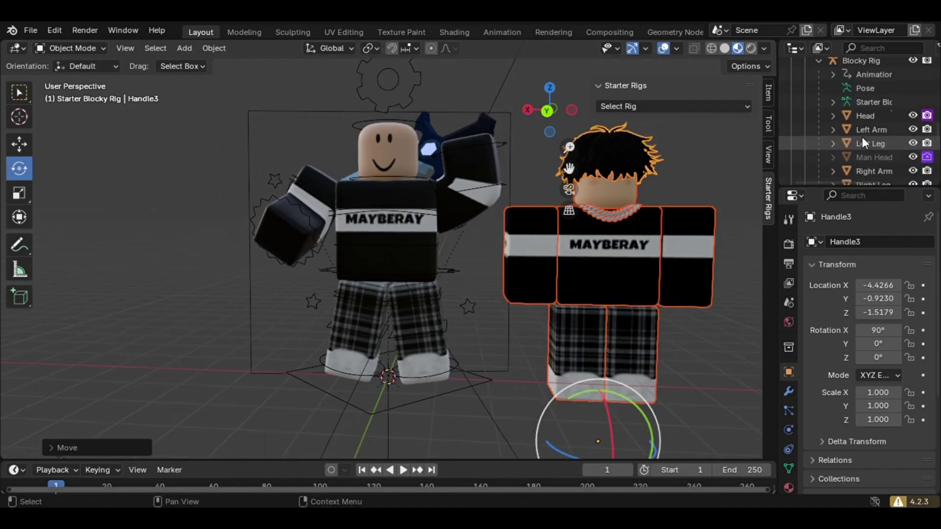
scroll(862, 137, down, 3)
scroll(861, 152, down, 3)
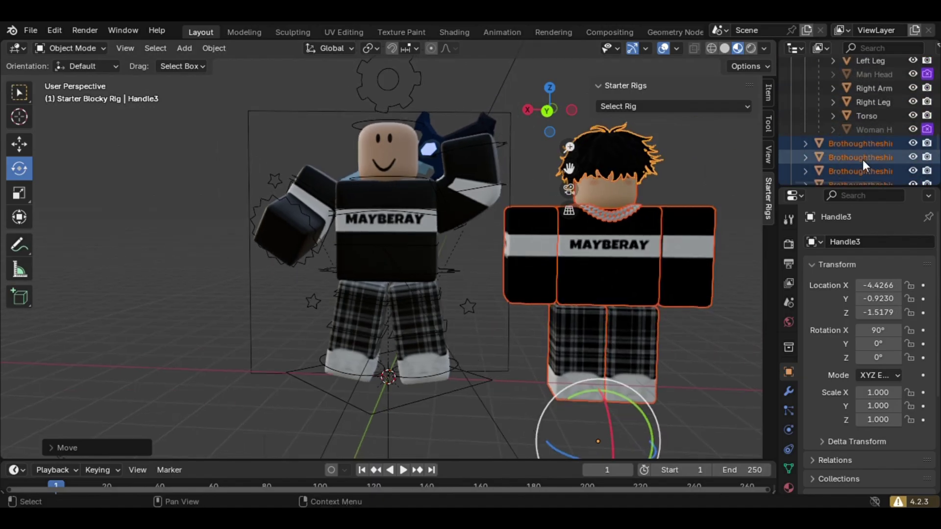
click(861, 125)
click(862, 119)
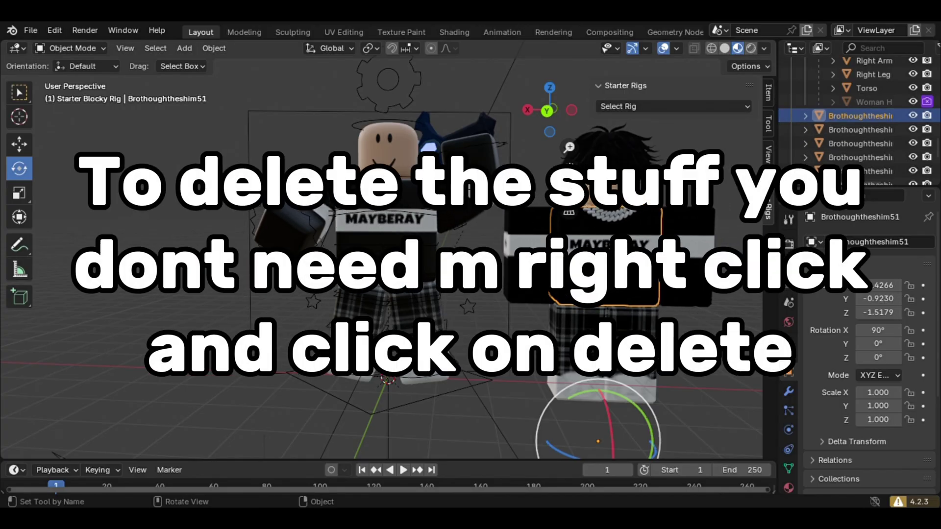
right_click(642, 297)
click(641, 312)
click(847, 116)
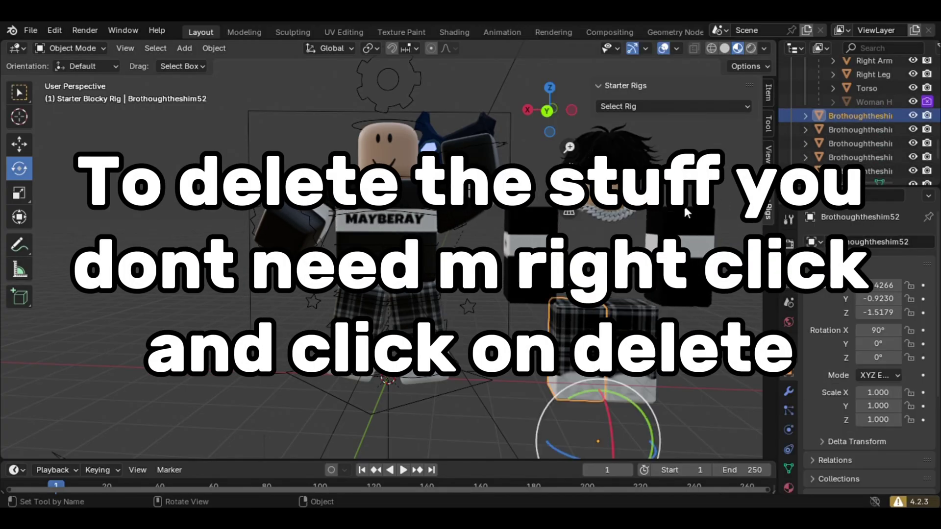
right_click(655, 314)
click(655, 313)
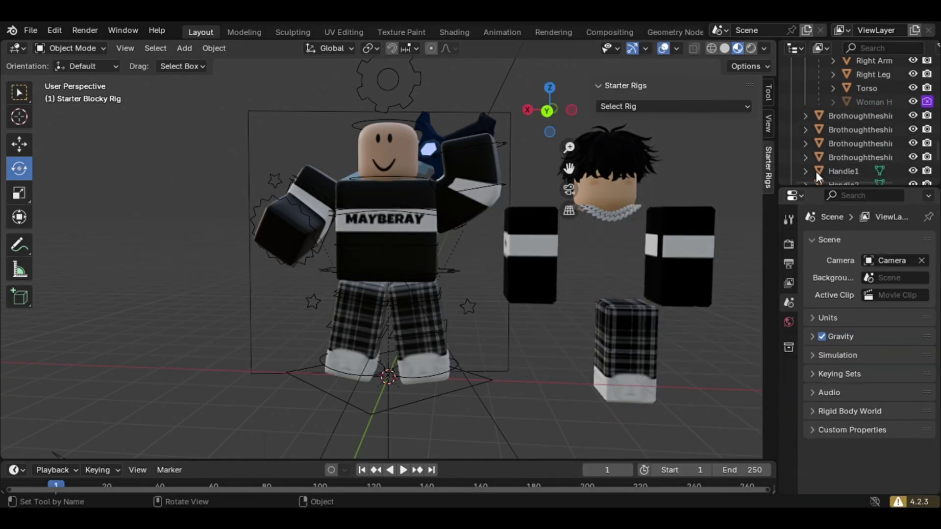
Delete the imported avatar's right arm, left leg and left arm meshes.
click(848, 116)
right_click(624, 235)
click(621, 313)
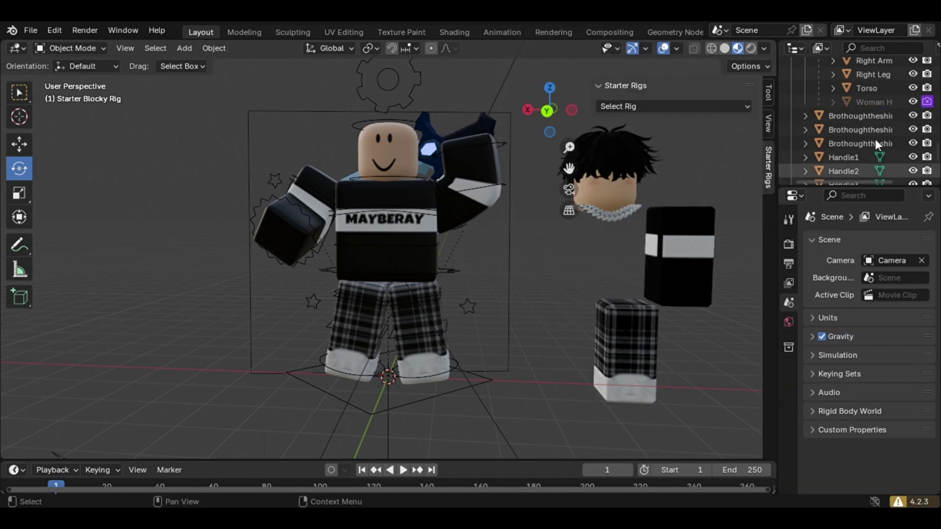
click(874, 117)
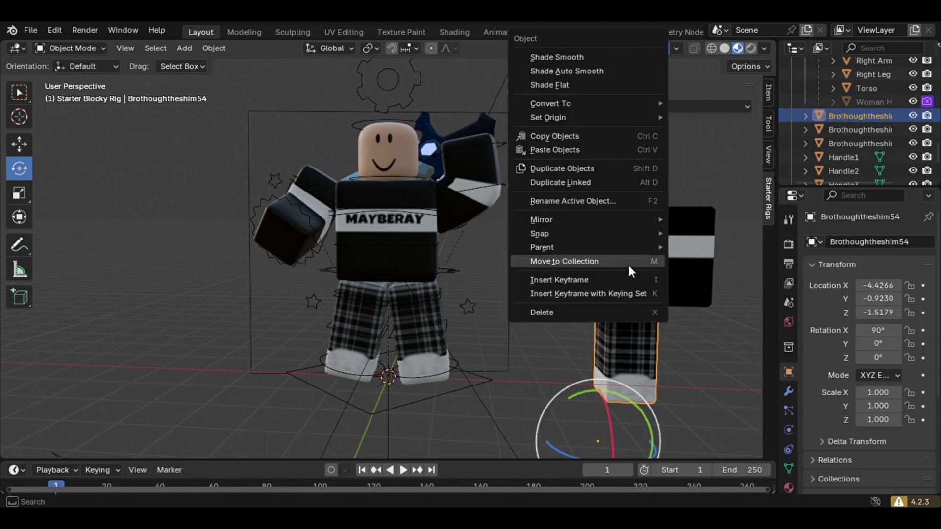
click(621, 310)
click(845, 117)
right_click(665, 250)
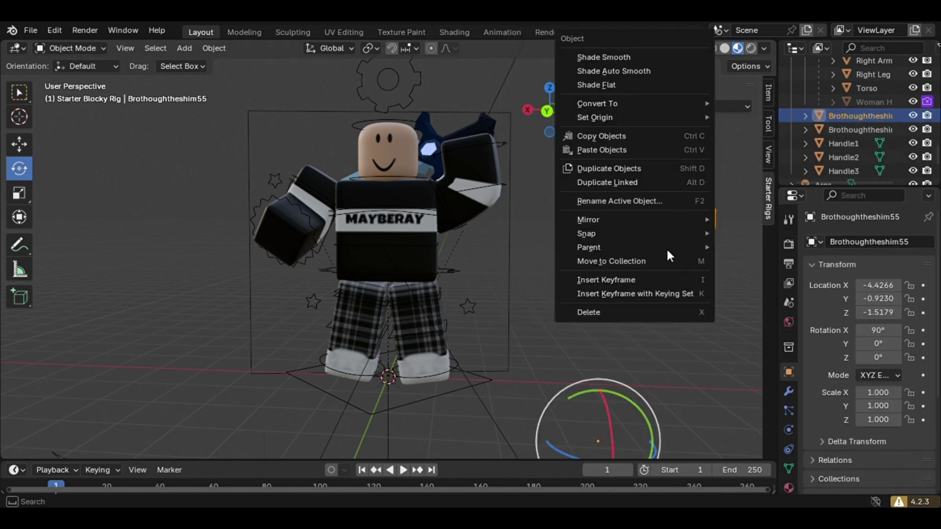
click(669, 312)
Delete the imported avatar's base head mesh, keeping the Handle1, Handle2 and Handle3 objects.
click(852, 116)
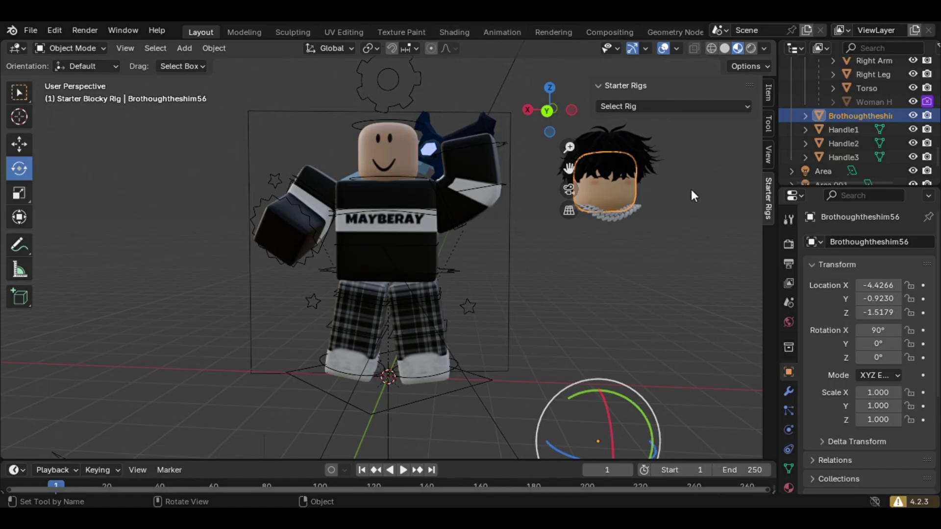
key(g)
click(634, 210)
right_click(632, 211)
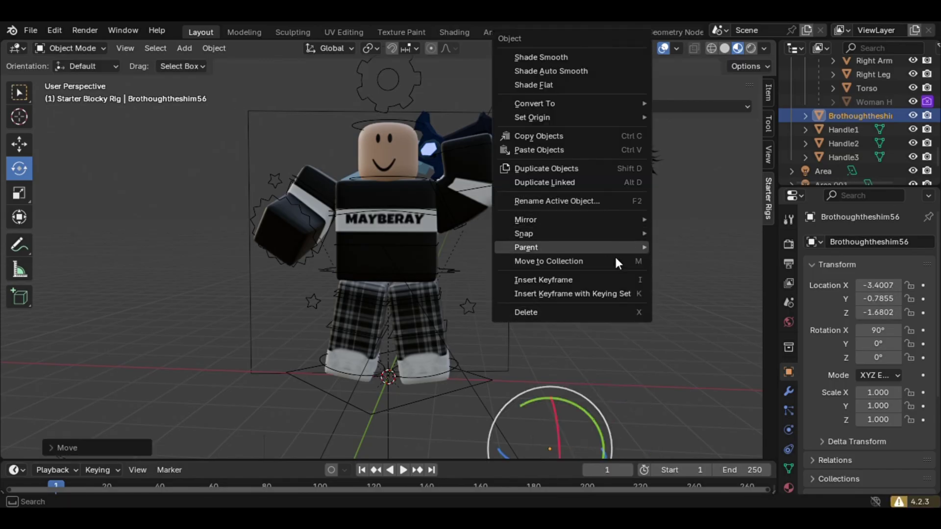
click(609, 309)
Move the Handle2 head with the face onto the rig's head, to about X -0.14, Y 0.39, Z -1.00 m.
click(842, 130)
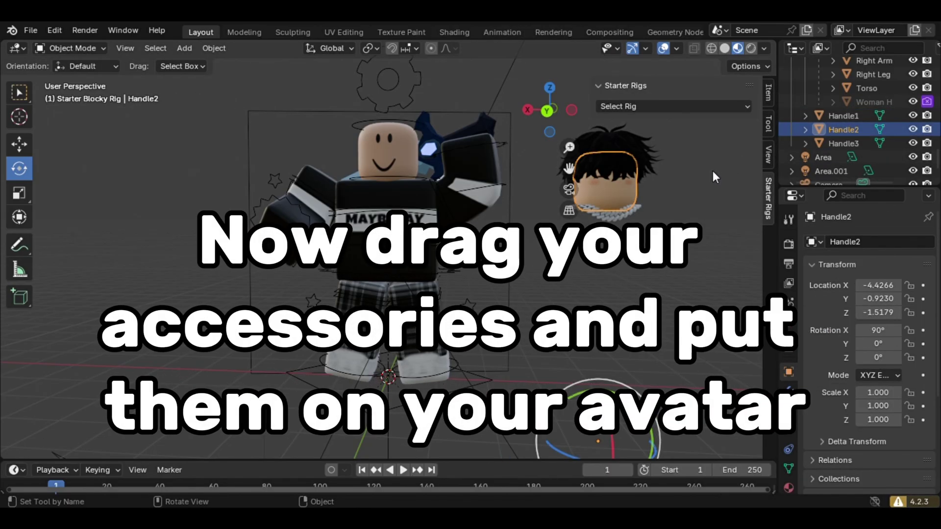
key(g)
click(490, 155)
middle_drag(490, 155, 588, 274)
key(g)
click(478, 280)
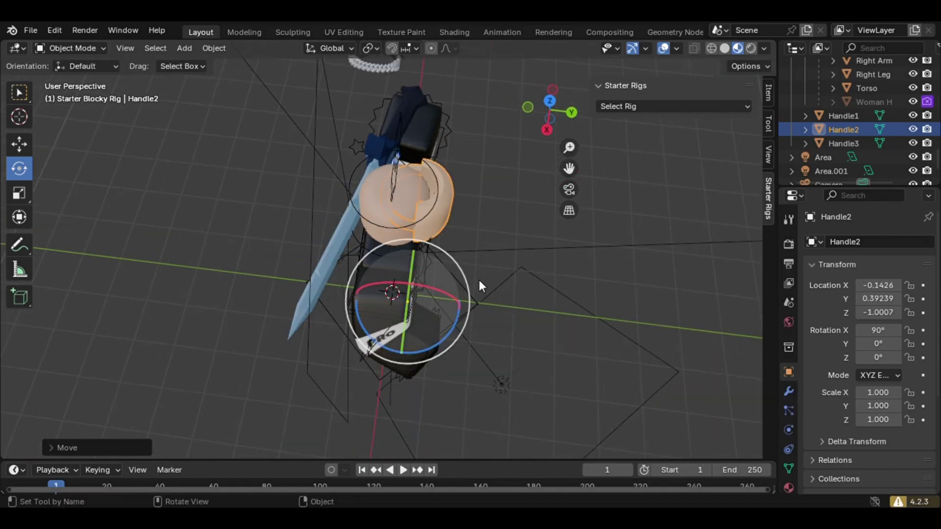
Fine-tune the Handle2 head from several angles so it covers the rig's head, at about X -0.02, Y 0.19, Z -1.00 m.
middle_drag(478, 281, 386, 176)
key(g)
click(393, 186)
key(g)
click(549, 248)
key(g)
click(449, 178)
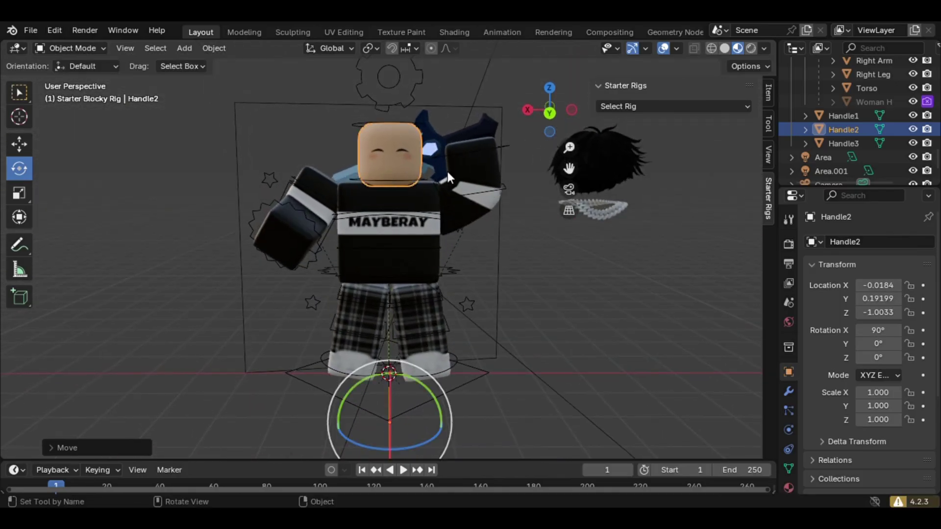
Move the Handle3 hair onto the rig's head, to about X -0.11, Y 0.07, Z -1.04 m.
click(844, 143)
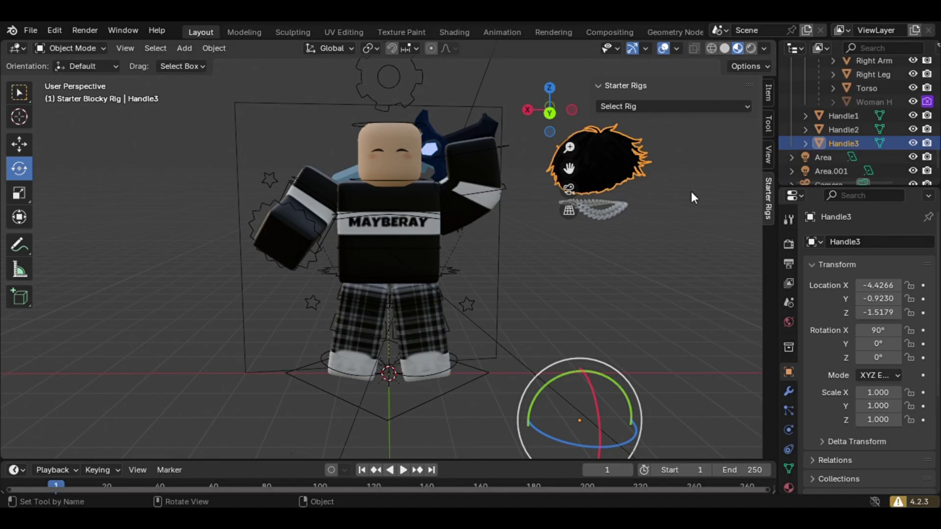
middle_drag(691, 192, 684, 196)
key(g)
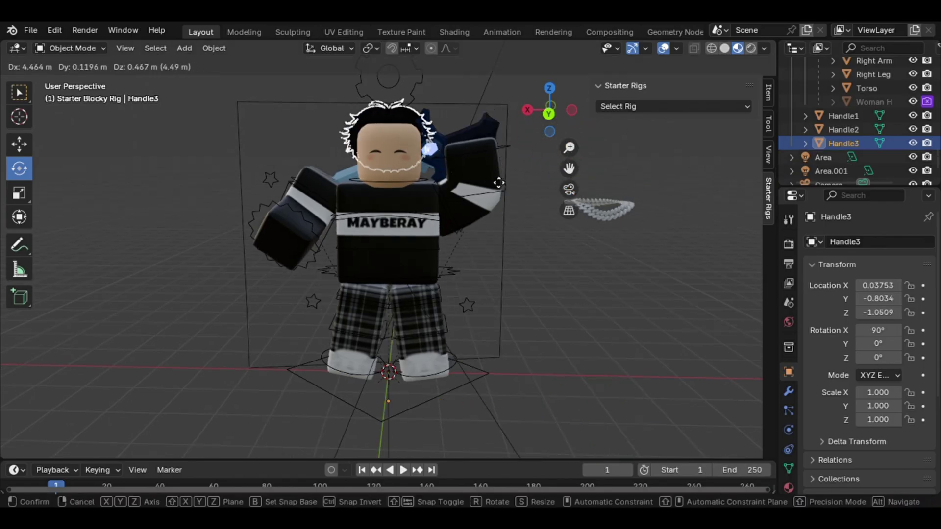
click(504, 189)
middle_drag(505, 189, 333, 204)
key(g)
click(481, 262)
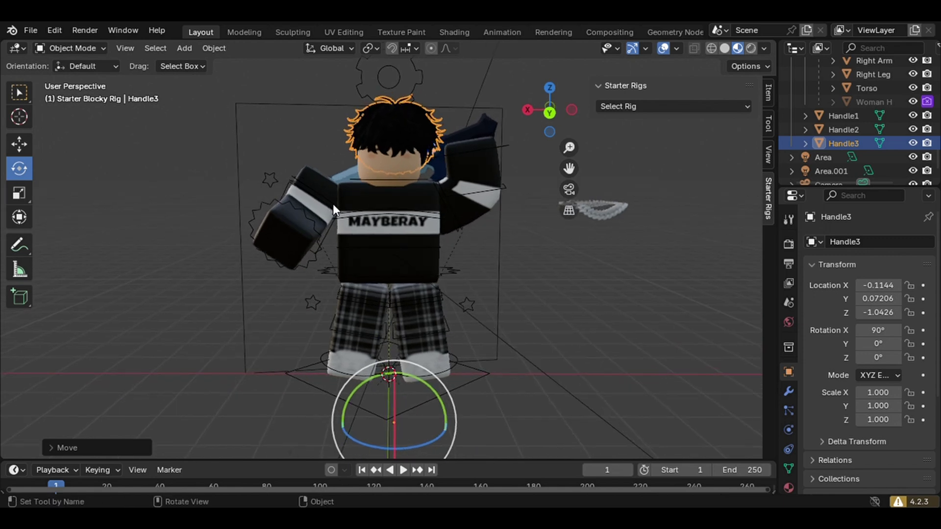
Raise and center the Handle3 hair so it sits on top of the rig's head above the eyes.
key(g)
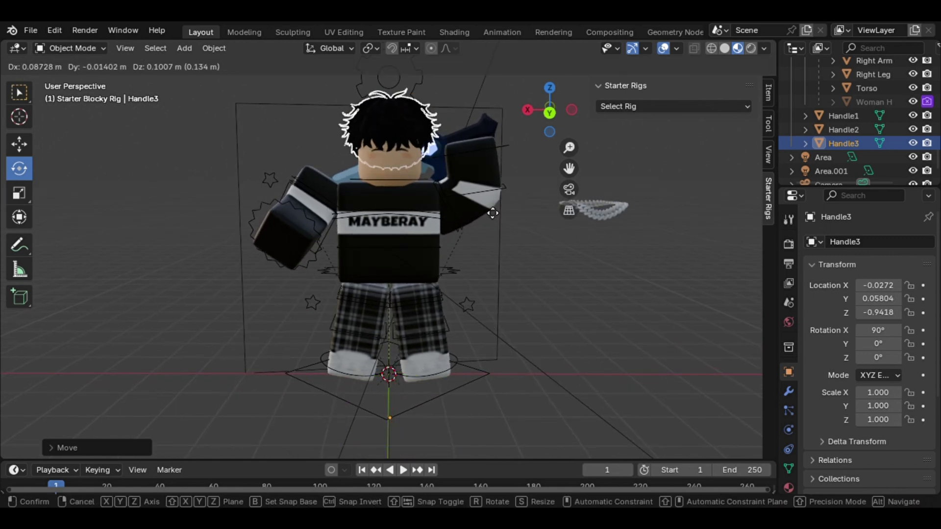
click(489, 207)
middle_drag(489, 208, 473, 209)
key(g)
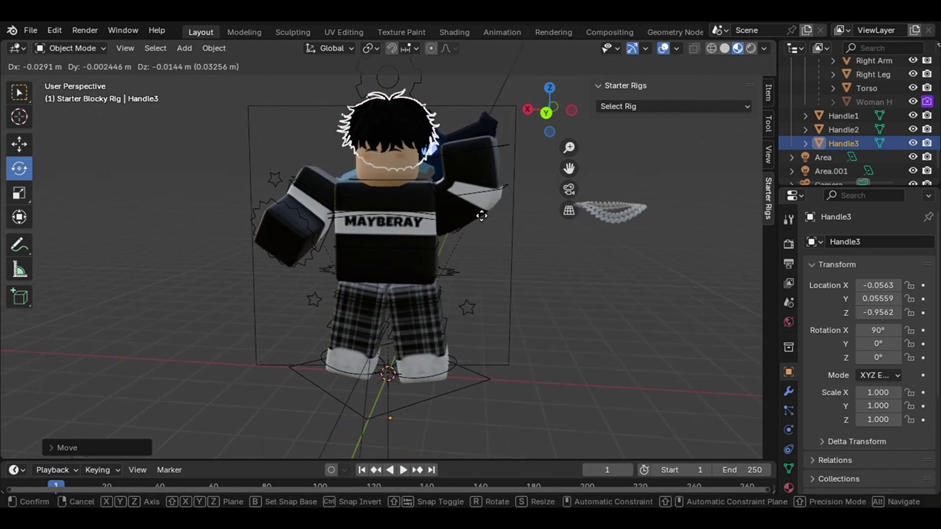
click(481, 210)
Move the Handle1 necklace onto the rig's chest just below the head, at about X 0.02, Y 0.47, Z -1.16 m.
click(844, 117)
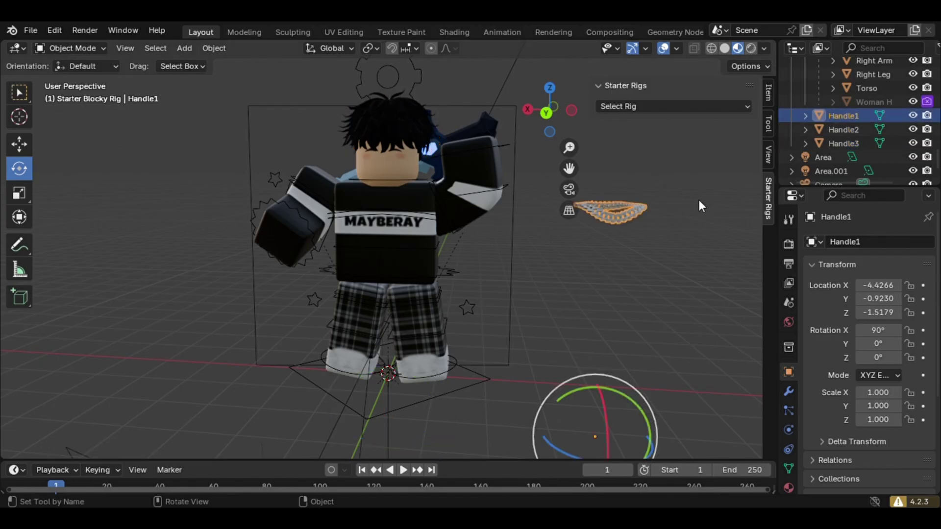
key(g)
click(500, 227)
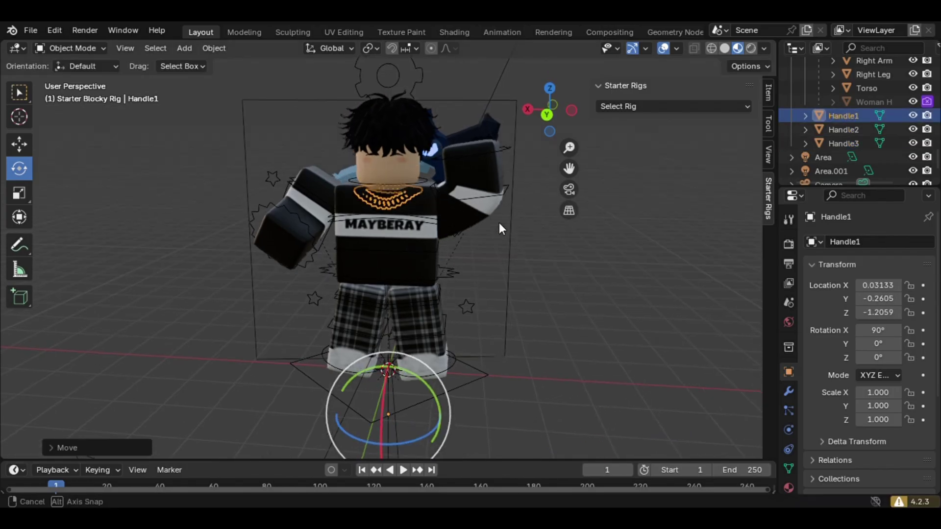
middle_drag(499, 226, 604, 251)
key(g)
click(484, 256)
middle_drag(484, 256, 333, 197)
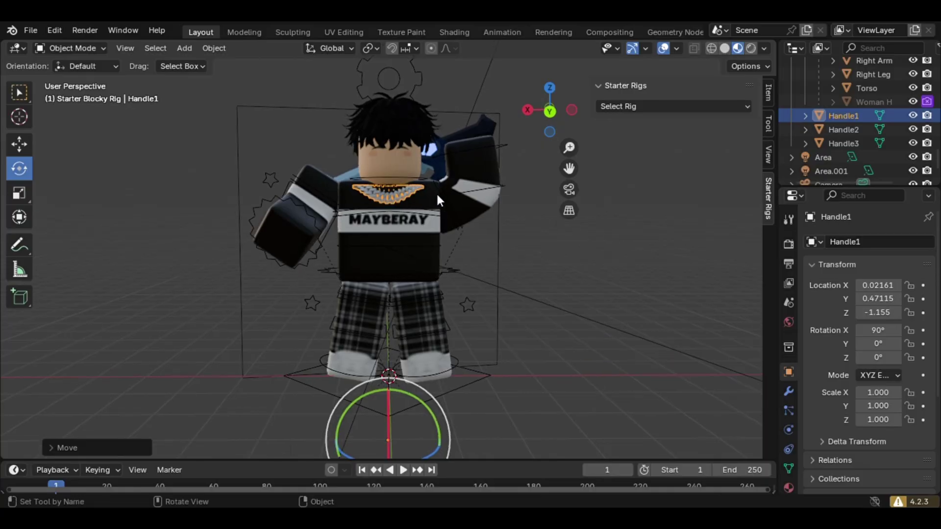
Fine-tune the Handle1 necklace around the rig's neck, at about X -0.06, Y 0.20, Z -1.06 m.
key(g)
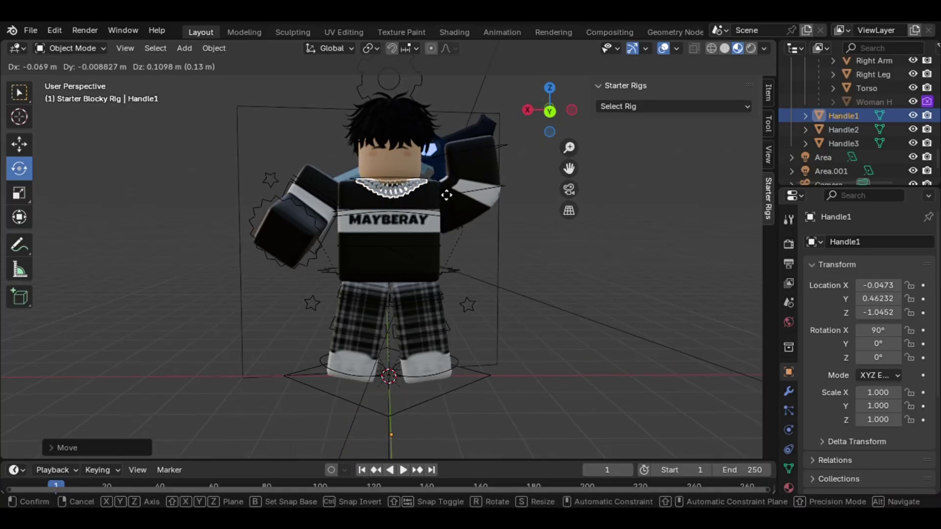
click(468, 204)
middle_drag(468, 203, 425, 201)
key(g)
click(609, 241)
key(g)
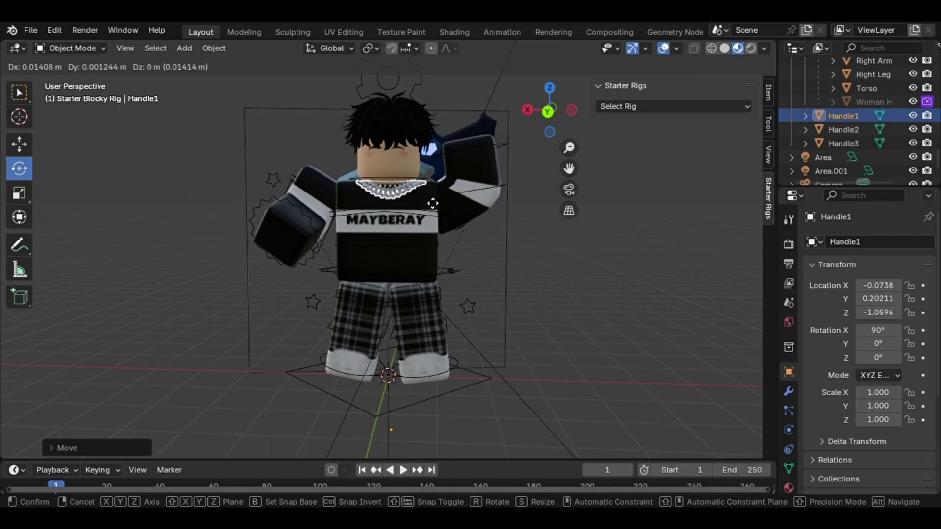
click(427, 203)
click(27, 95)
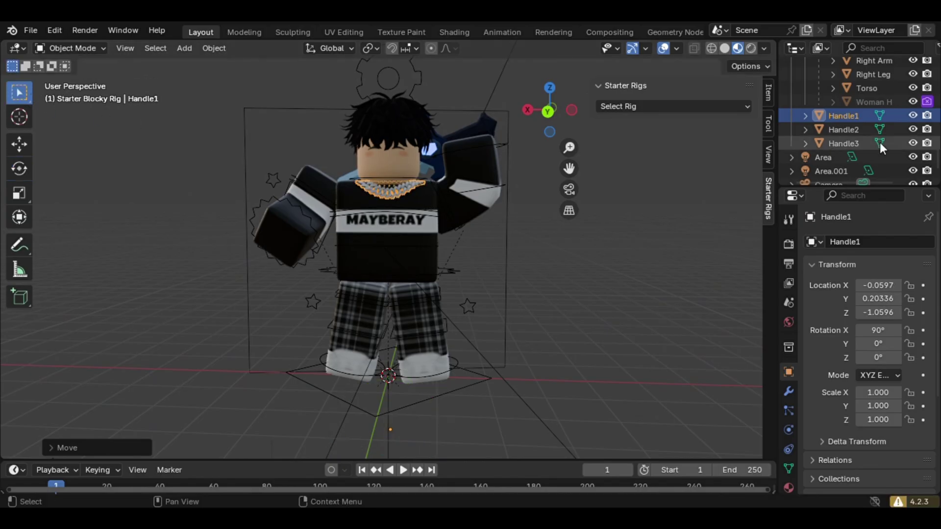
click(831, 163)
mouse_move(659, 194)
middle_down()
mouse_move(674, 193)
mouse_move(656, 190)
middle_up()
click(666, 192)
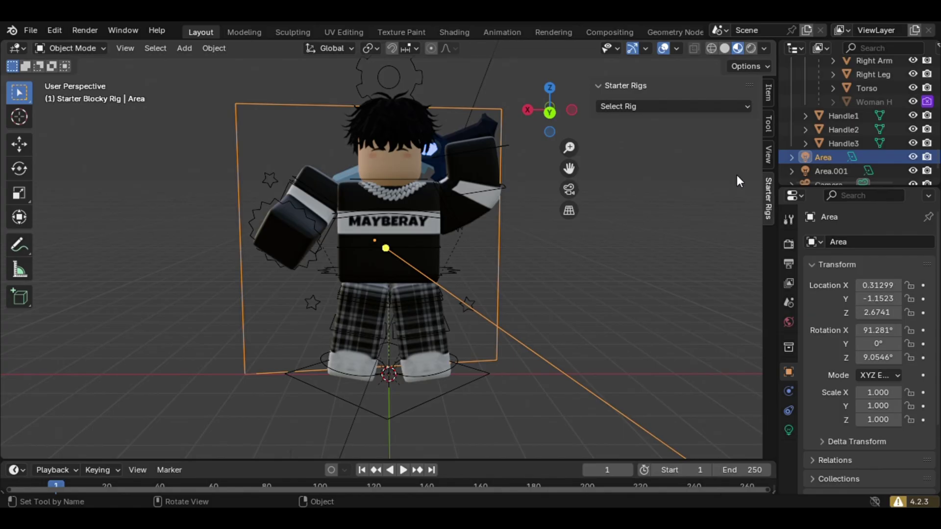
click(824, 142)
click(844, 131)
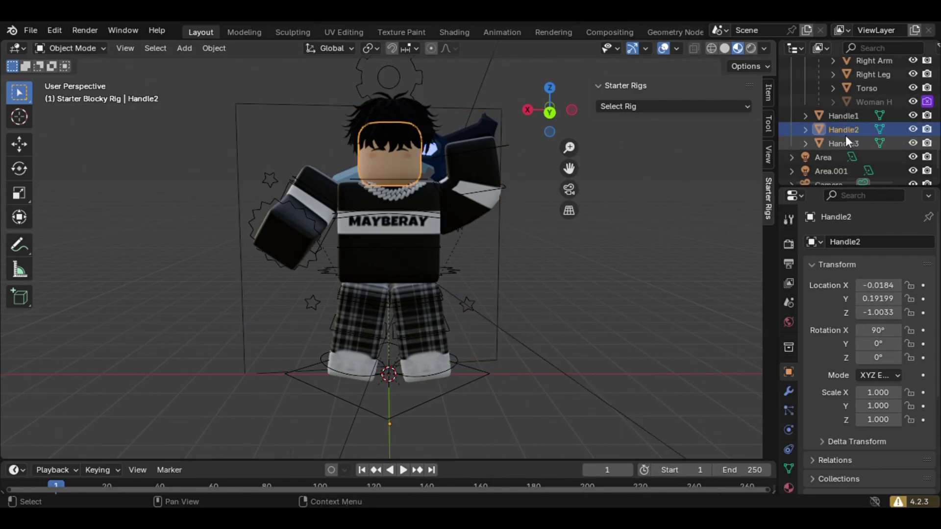
click(847, 118)
Shift the Handle3 hair to about X -0.02, Y 0.17, Z -0.96 m so it fits the head from the side.
click(841, 142)
middle_drag(725, 161, 176, 222)
key(g)
click(256, 258)
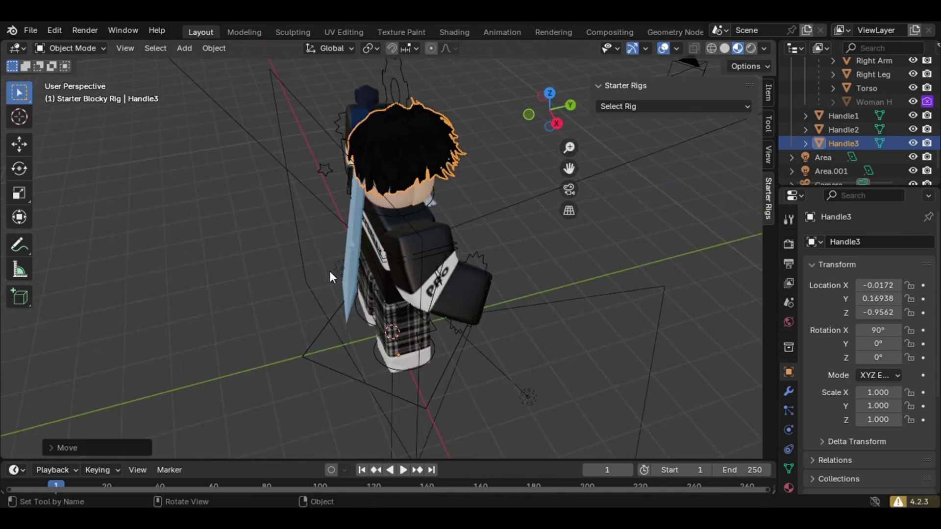
middle_drag(329, 276, 272, 229)
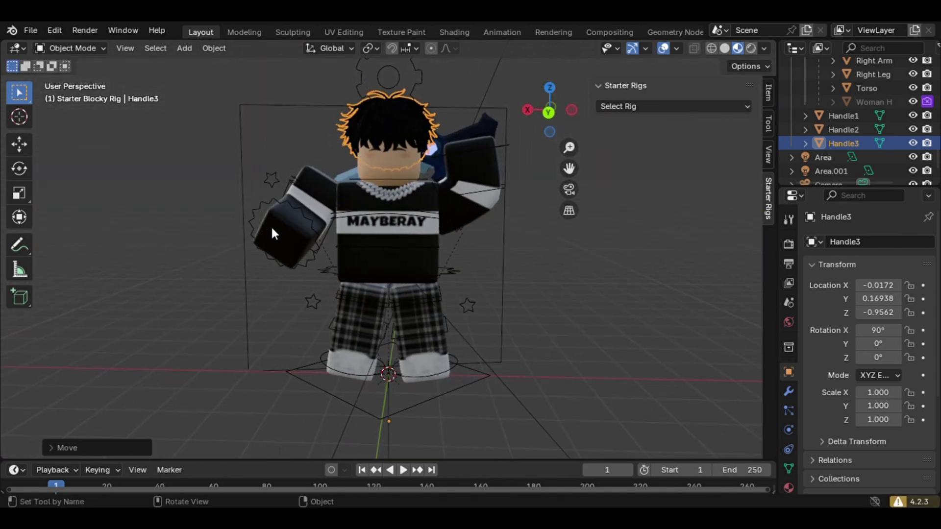
Move the camera closer to the front of the rig, at about X -1.10, Y 12.81, Z 2.41 m.
scroll(341, 225, down, 6)
scroll(848, 122, down, 2)
click(828, 143)
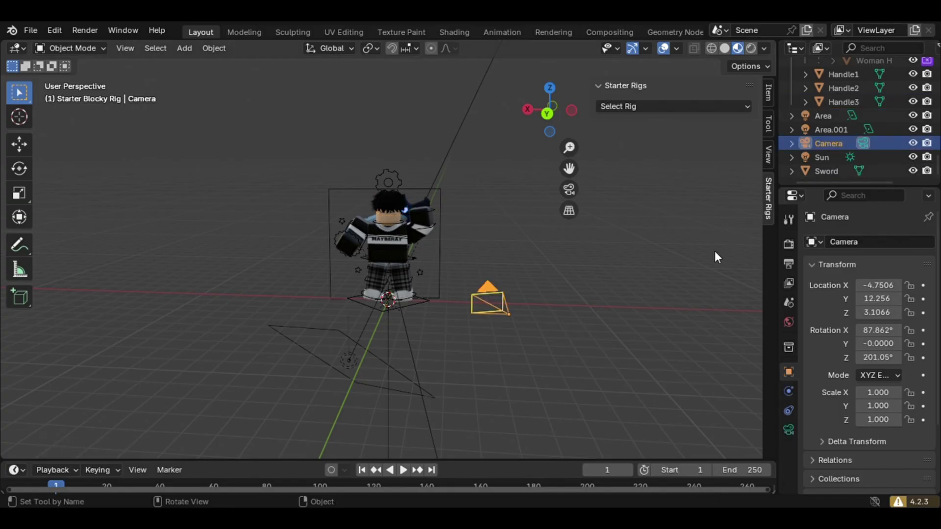
middle_drag(715, 256, 700, 318)
key(g)
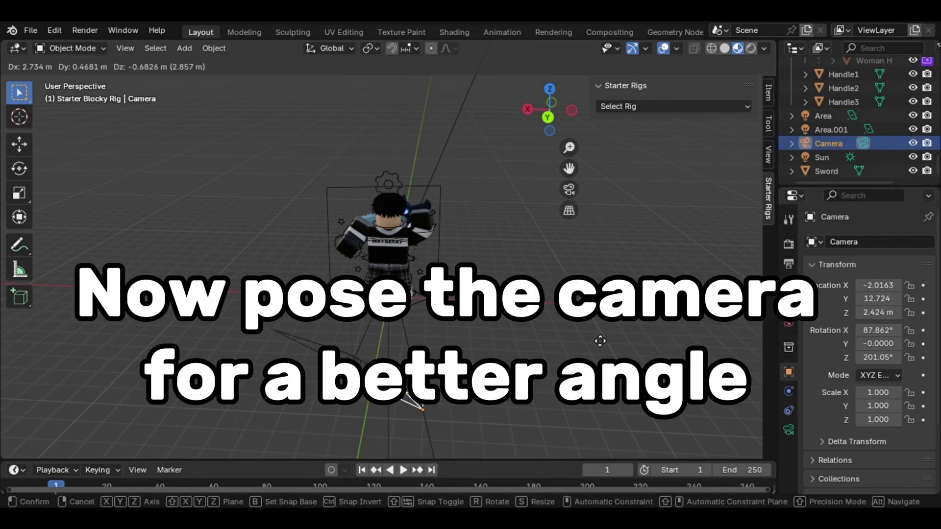
click(550, 347)
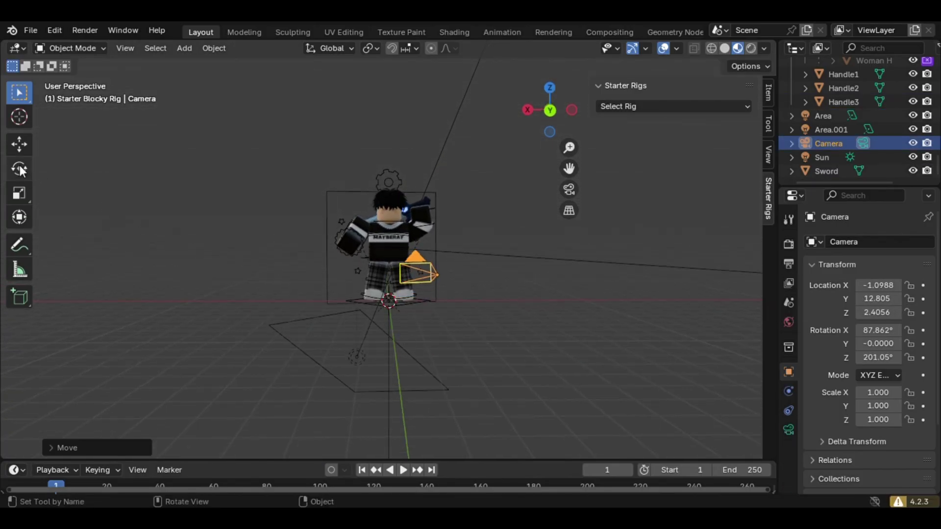
Rotate the camera to about 181.66° around Z and raise it to about X -0.54, Y 12.77, Z 3.72 m.
click(19, 169)
drag(465, 279, 451, 284)
click(565, 190)
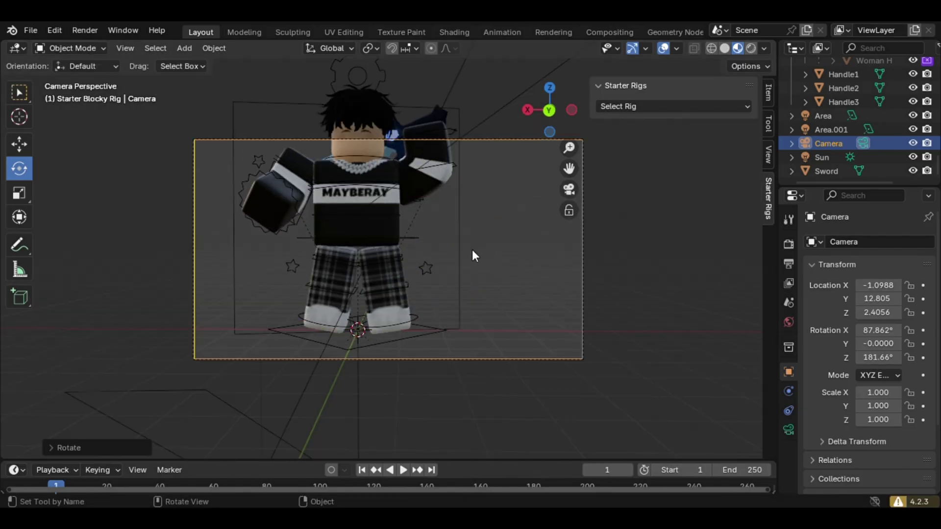
key(g)
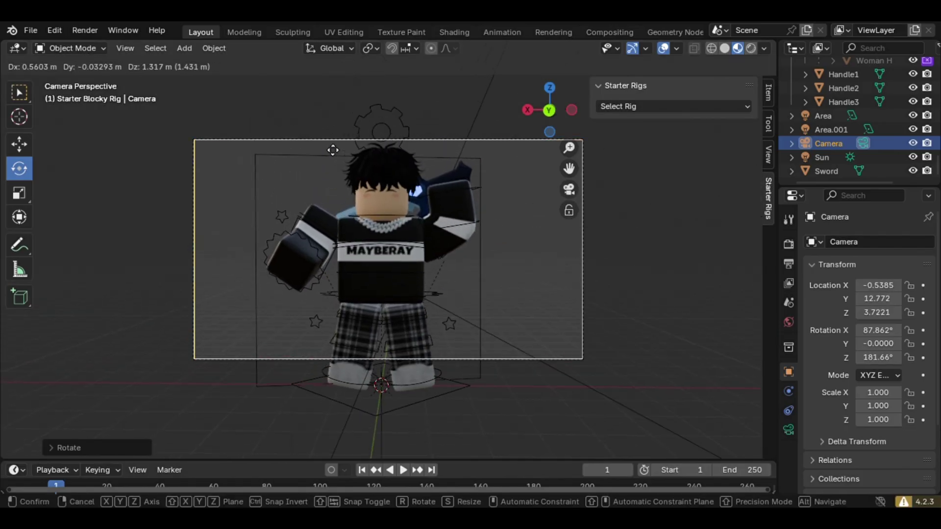
click(331, 150)
Move the camera back to about X -0.05, Y 14.87, Z 2.18 m and rotate it to about 179.45° around Z.
click(568, 189)
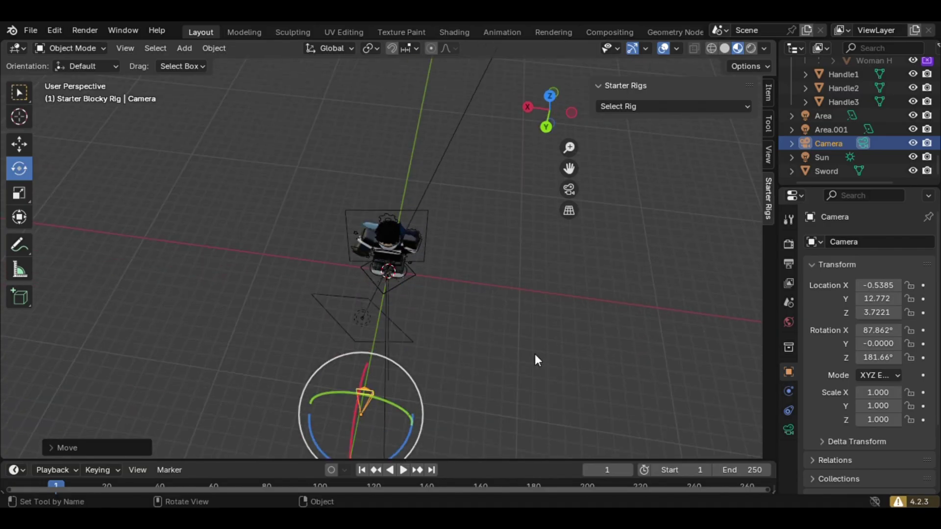
key(g)
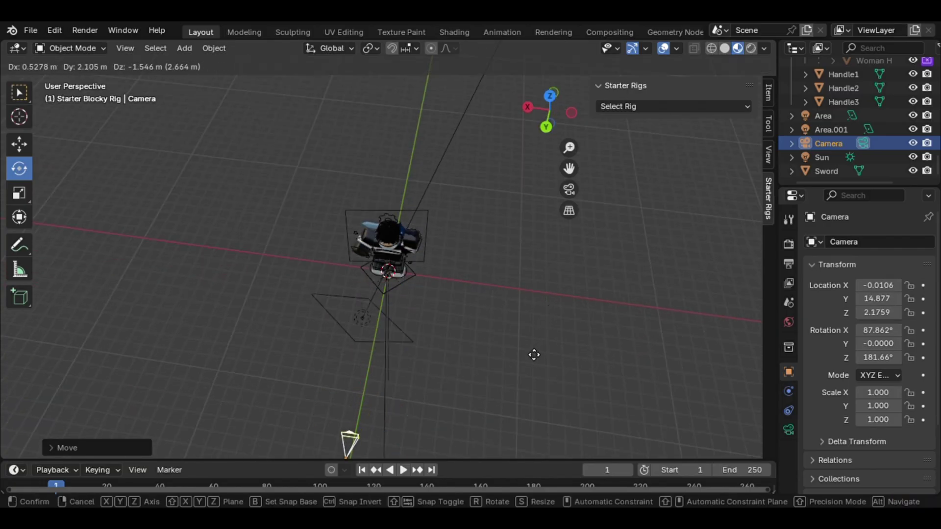
click(534, 356)
middle_drag(533, 357, 548, 278)
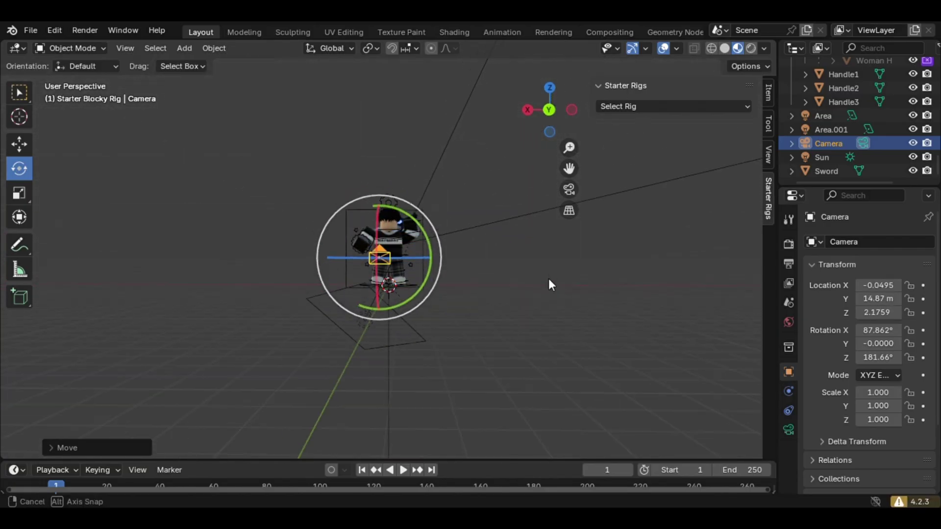
drag(402, 258, 401, 265)
Frame the whole rig in the camera view by moving the camera to about X 0.07, Y 14.82, Z 3.43 m.
click(568, 190)
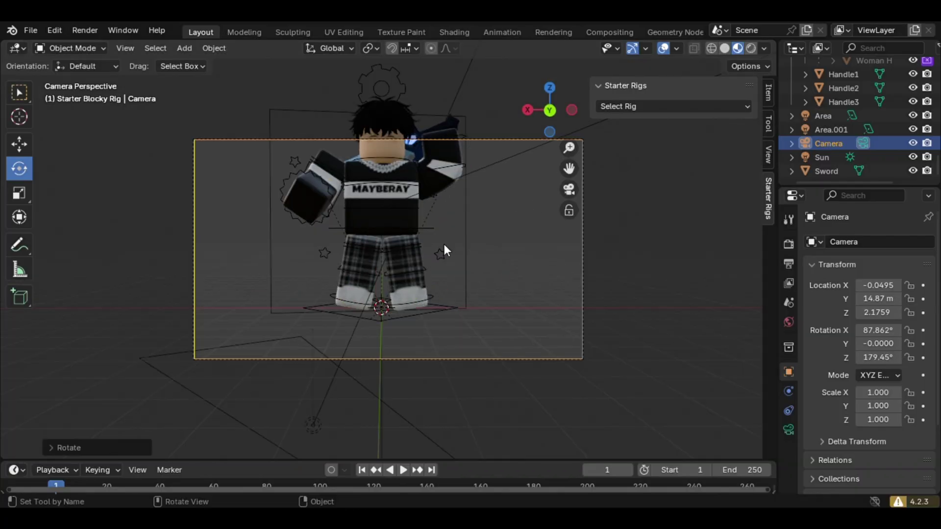
key(g)
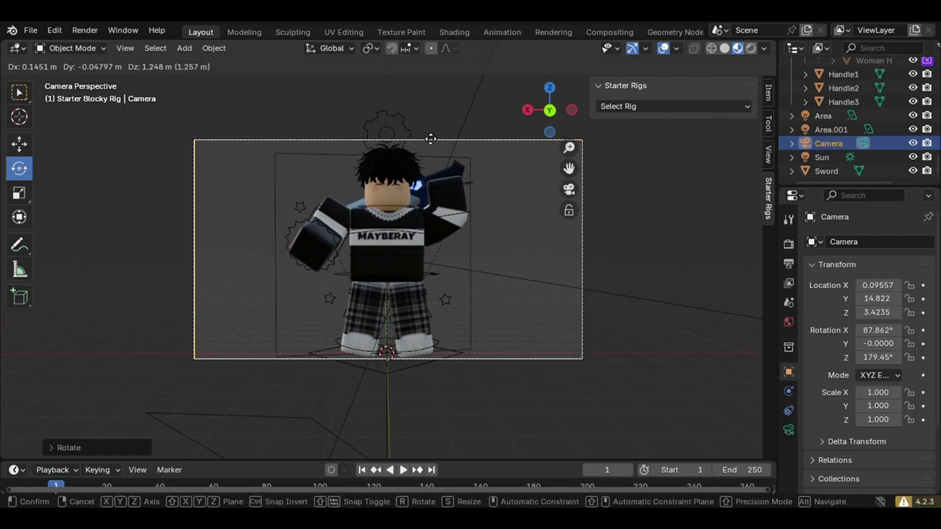
click(427, 132)
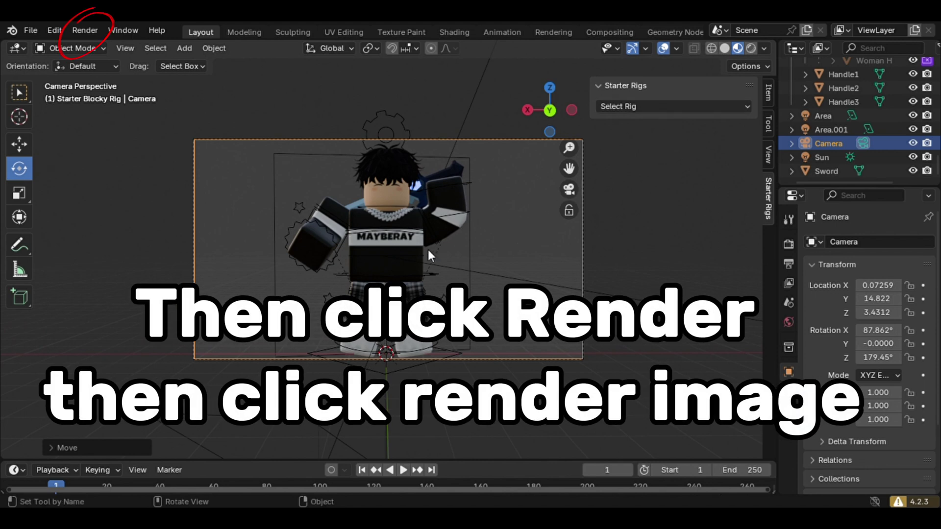
click(568, 189)
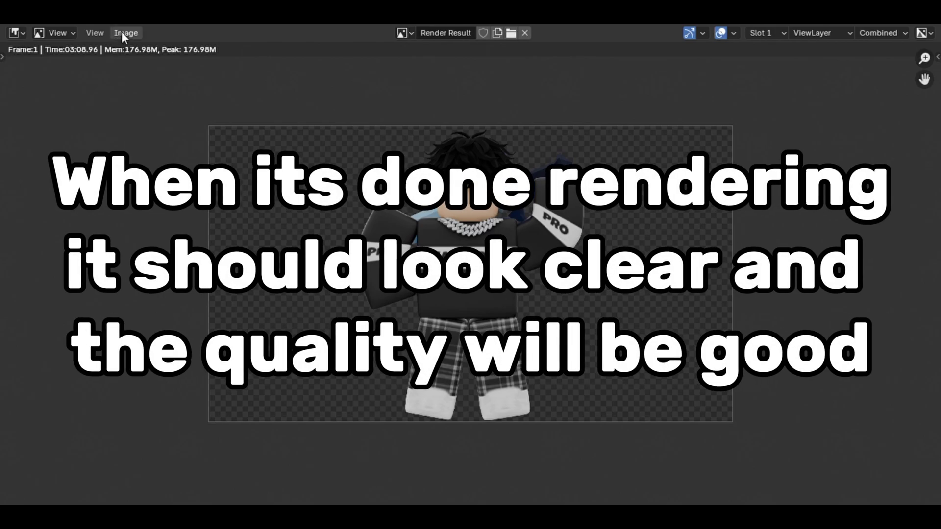
Save the finished character render as a new image file.
click(123, 33)
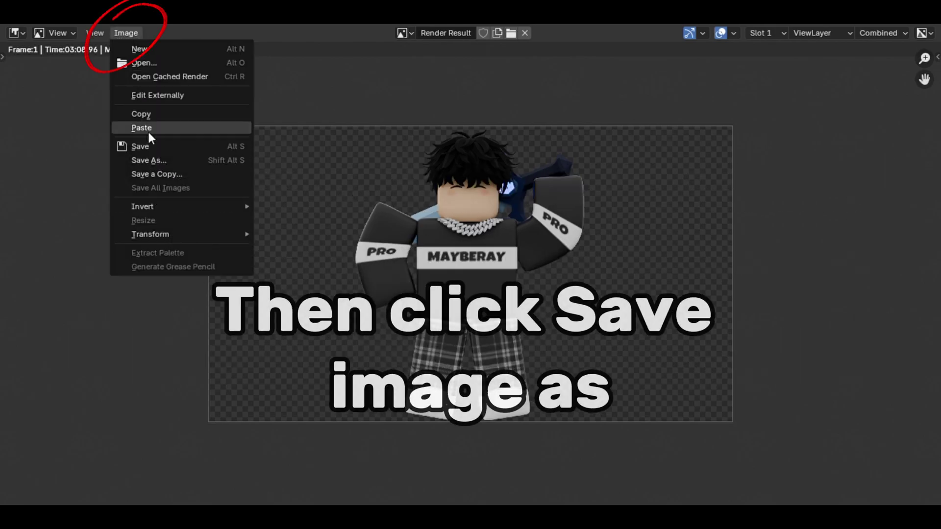
click(192, 160)
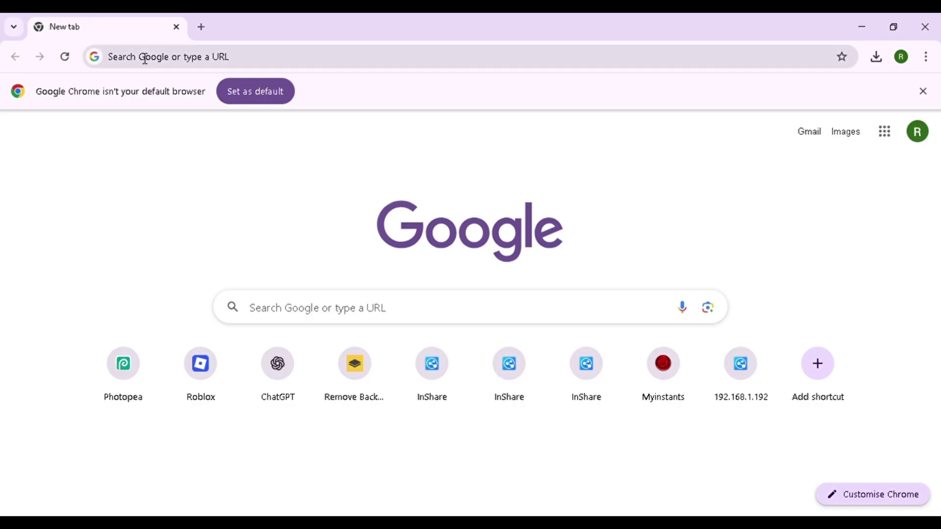
Switch to Chrome and open the Photopea online photo editor.
click(144, 58)
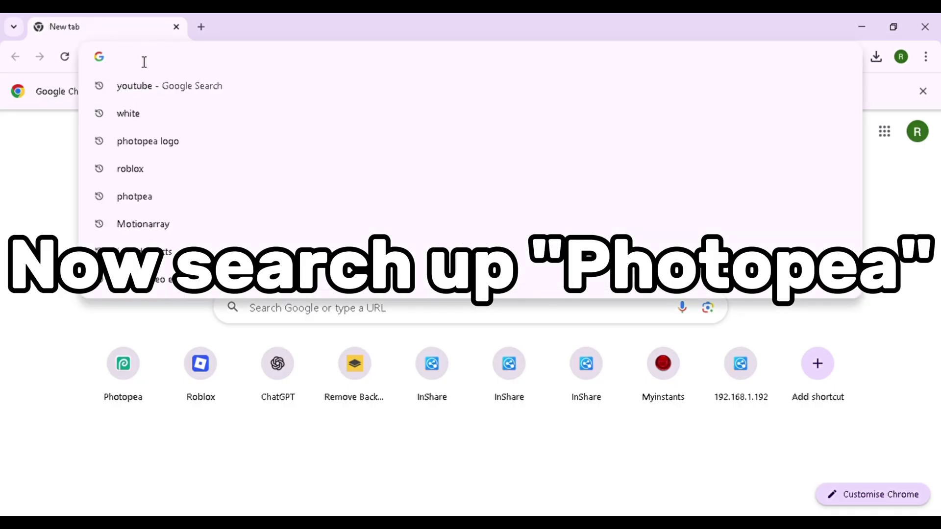
text(Pho)
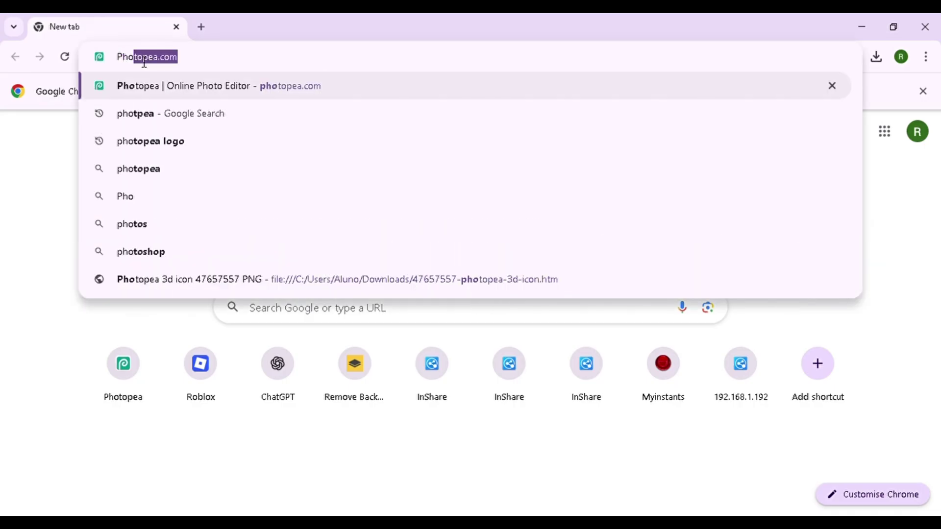
text(topea)
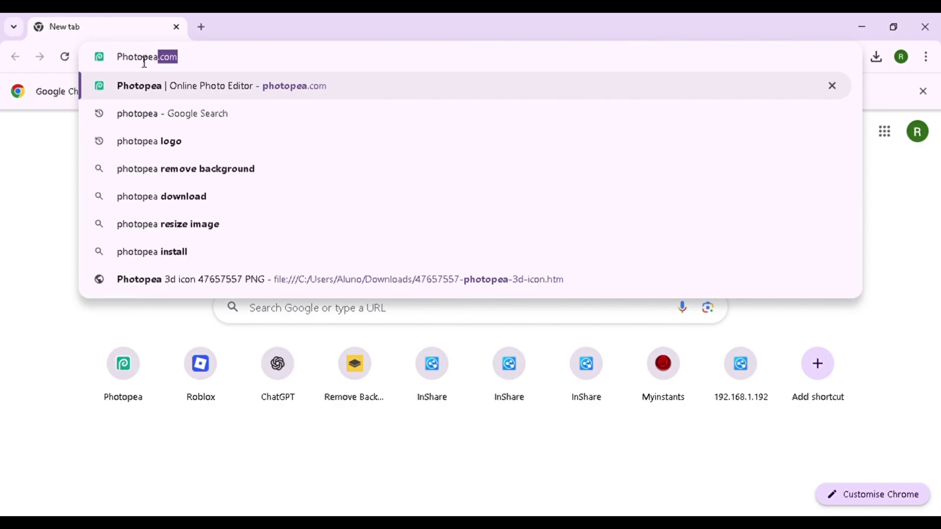
key(Return)
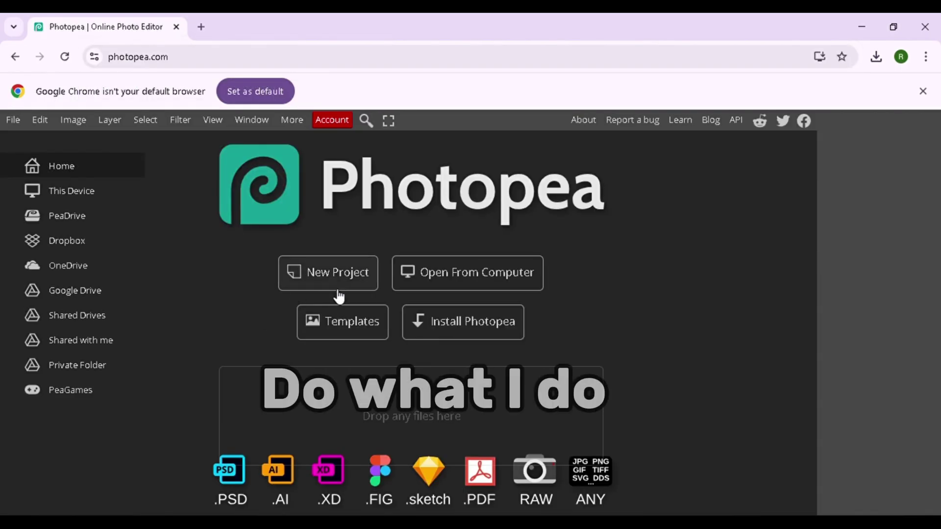
Create a new Photopea project from the Youtube Thumbnail preset, 1280 x 720 px with a white background.
click(340, 280)
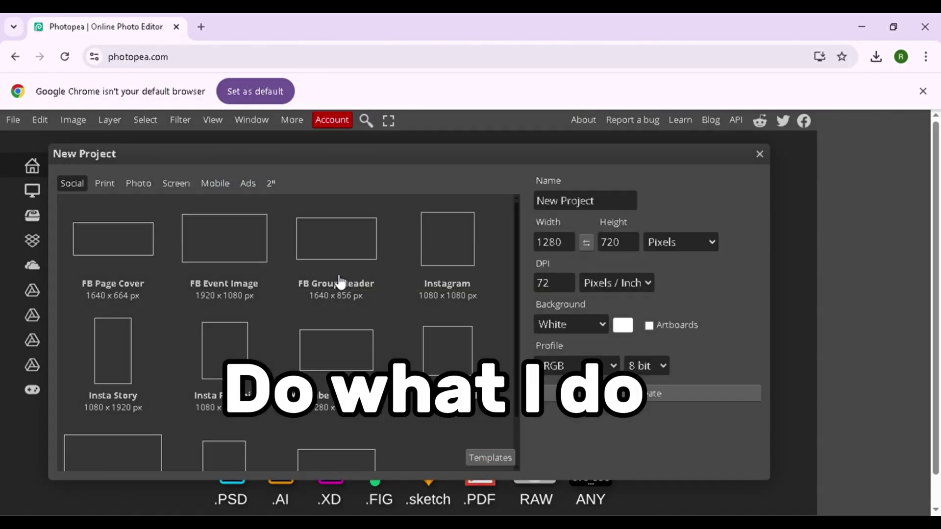
click(339, 359)
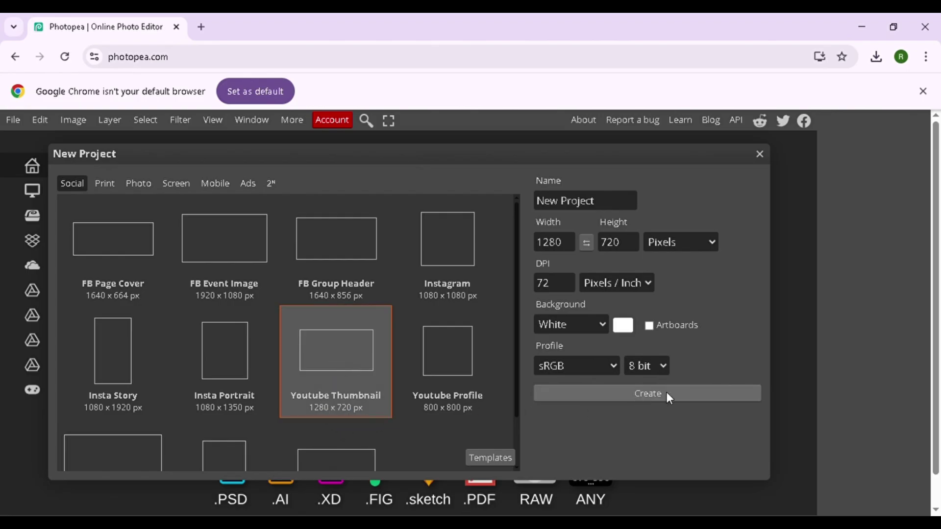
click(646, 393)
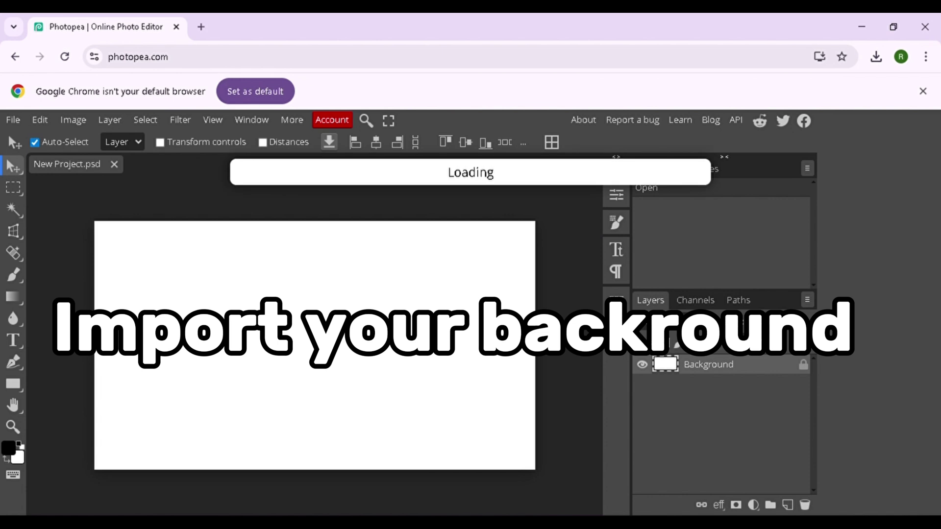
Scale the placed Elder_Woods background proportionally to cover the whole canvas, and shift it slightly into position.
drag(453, 278, 536, 228)
drag(473, 302, 474, 292)
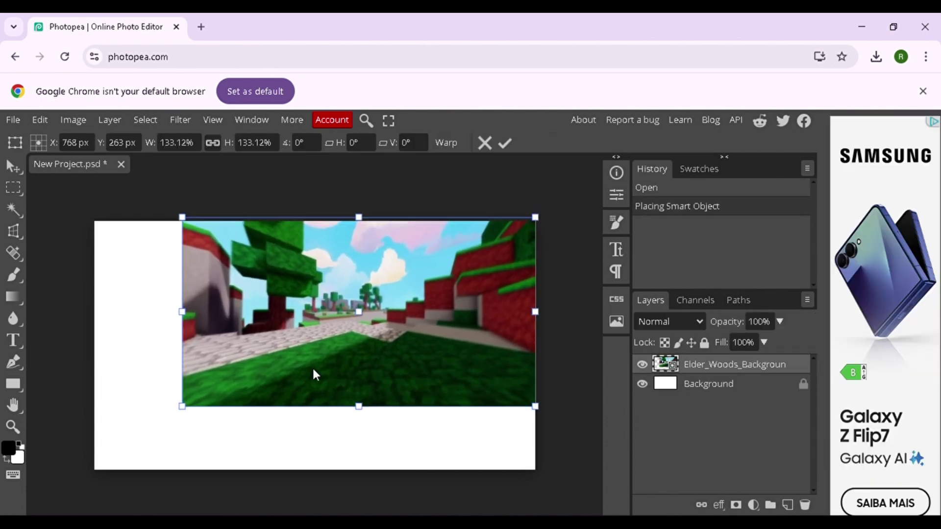
drag(174, 406, 68, 483)
click(503, 143)
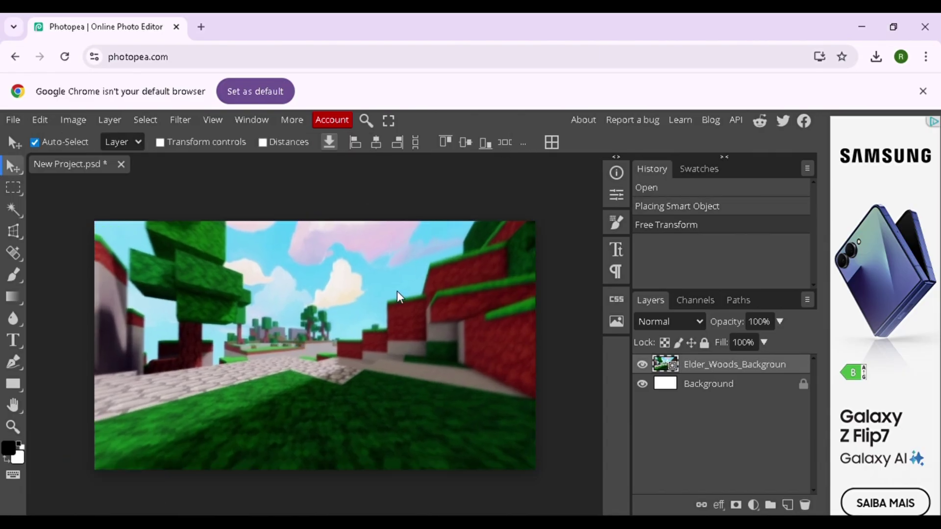
drag(409, 309, 294, 301)
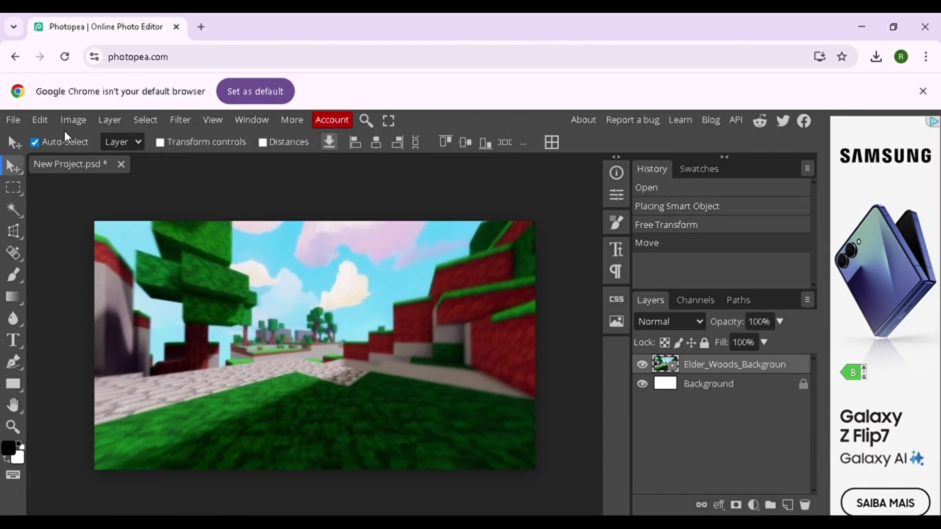
Apply a Brightness/Contrast adjustment to the Elder_Woods background with brightness 56 and contrast 100.
click(74, 120)
mouse_move(106, 169)
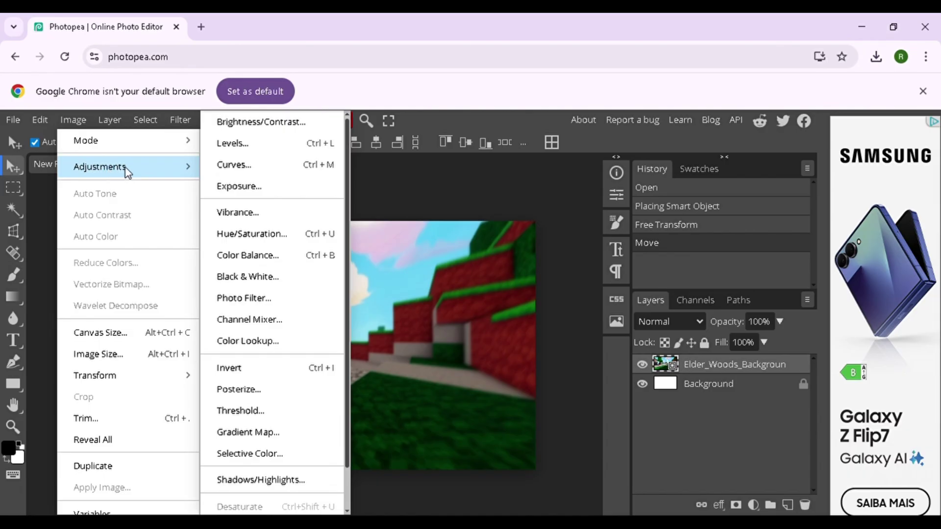
click(271, 122)
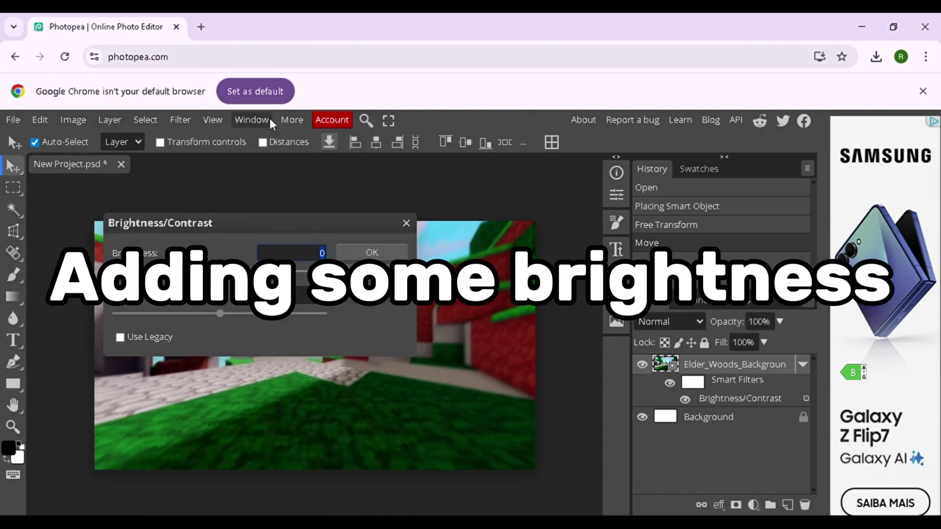
drag(287, 227, 558, 149)
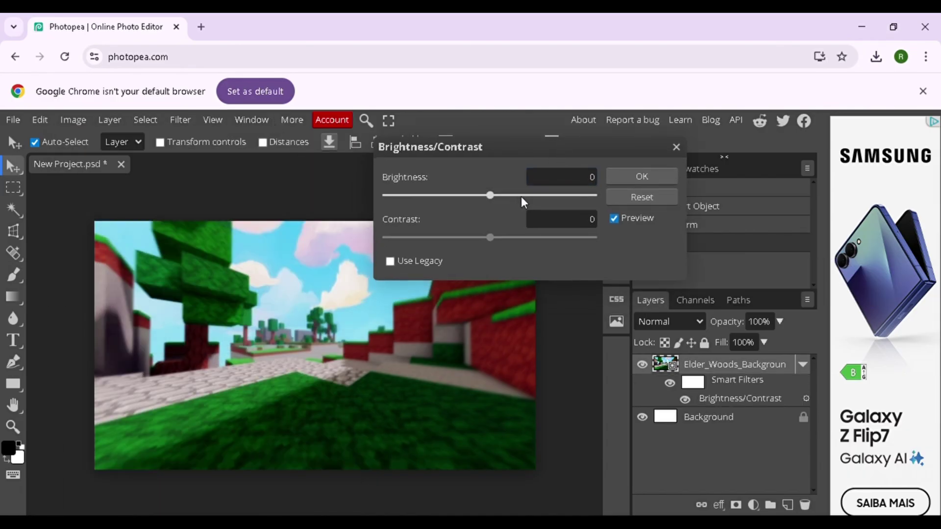
click(533, 195)
click(533, 238)
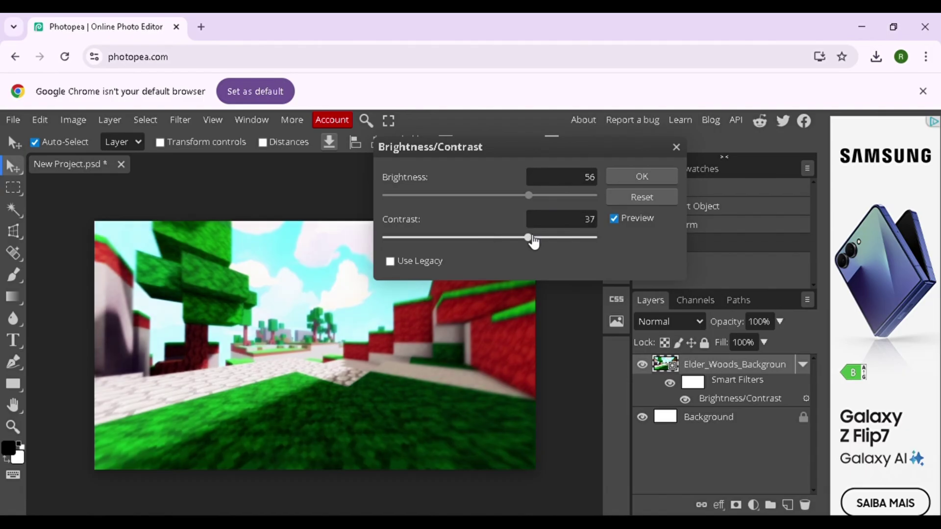
drag(624, 246, 683, 247)
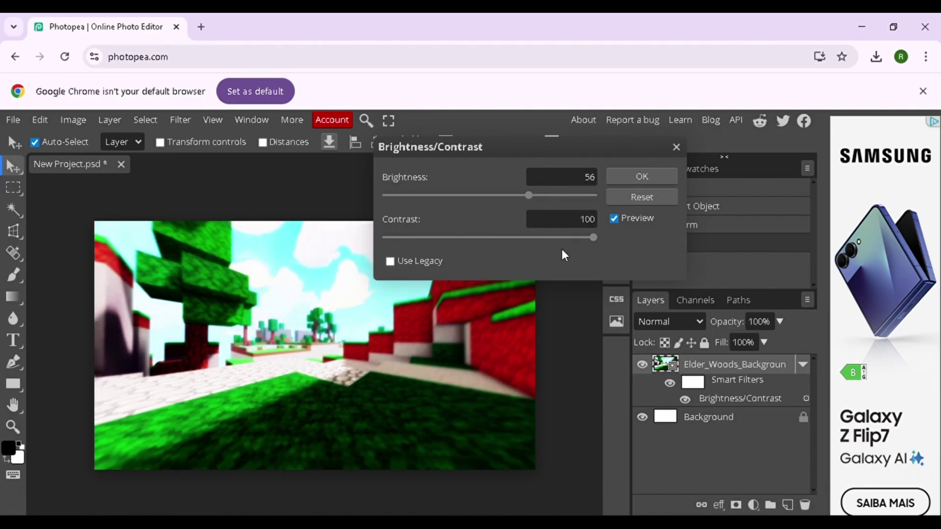
click(642, 177)
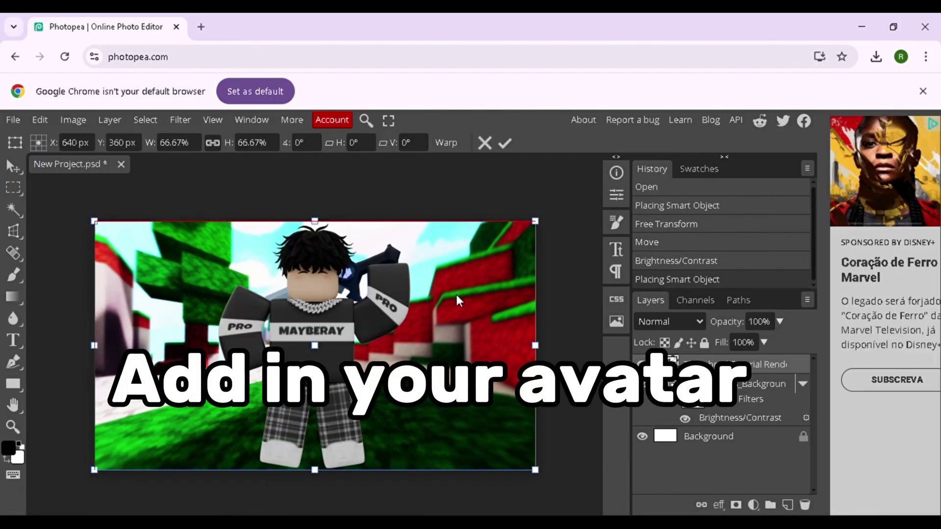
Scale the placed avatar render proportionally to about 65% and shift it slightly off-centre, with its feet near the canvas's lower edge.
drag(456, 295, 452, 295)
drag(538, 229, 527, 233)
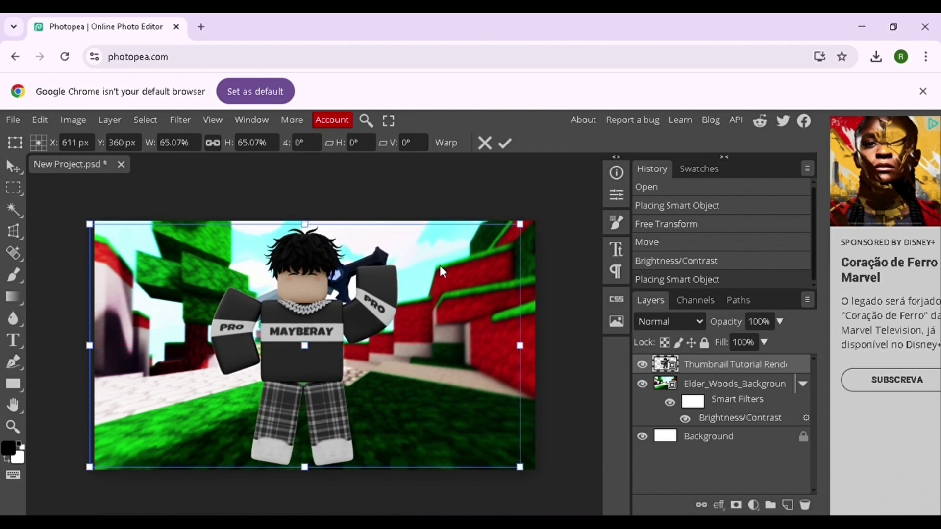
drag(421, 311, 419, 308)
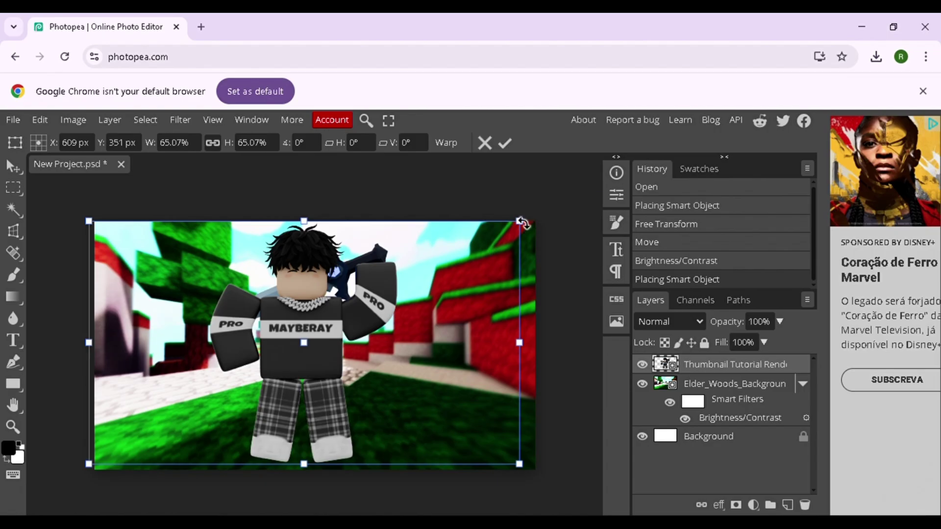
click(508, 146)
drag(300, 325, 302, 329)
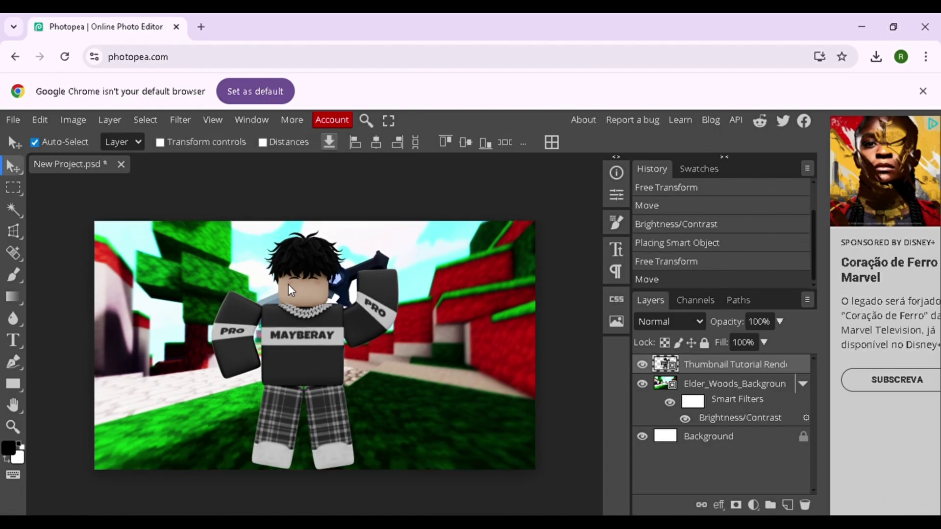
Apply Brightness/Contrast to the avatar render with brightness 53 and contrast 54, and shift it slightly sideways.
click(73, 119)
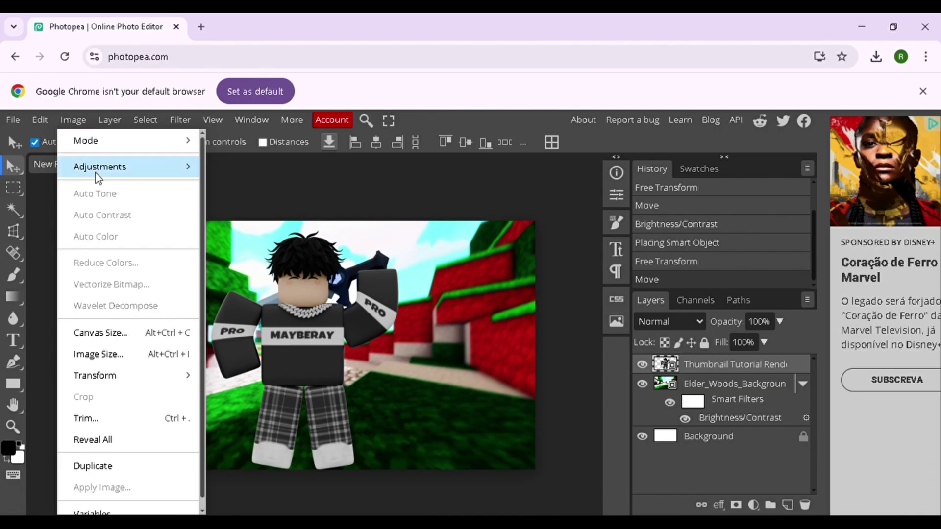
mouse_move(99, 170)
click(255, 122)
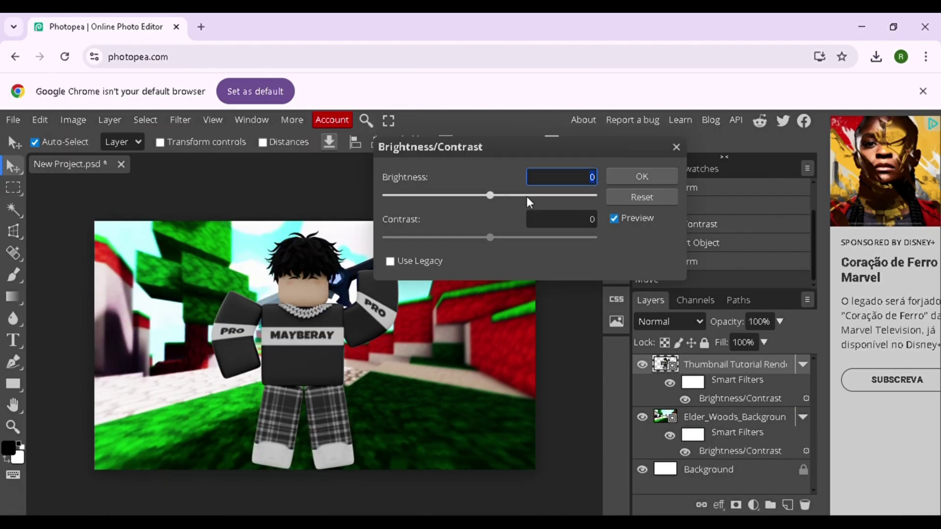
click(527, 195)
drag(528, 243, 641, 245)
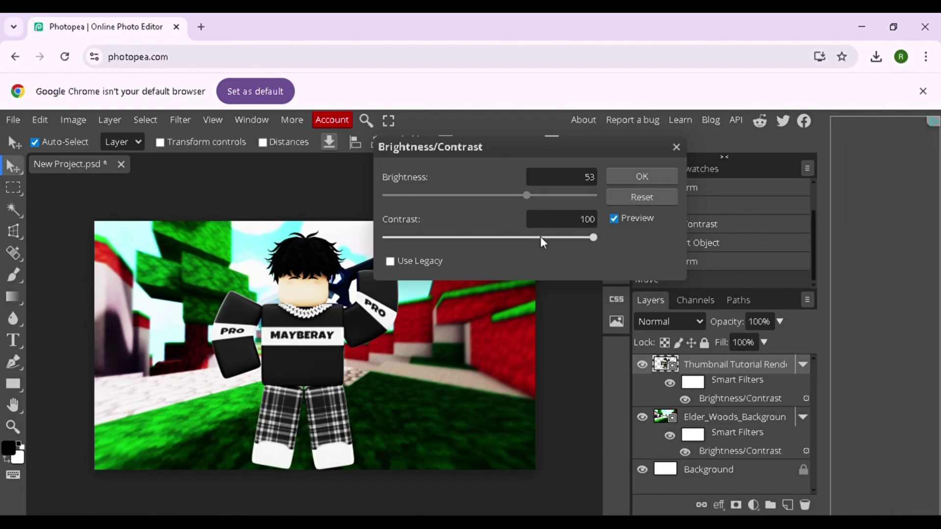
click(545, 238)
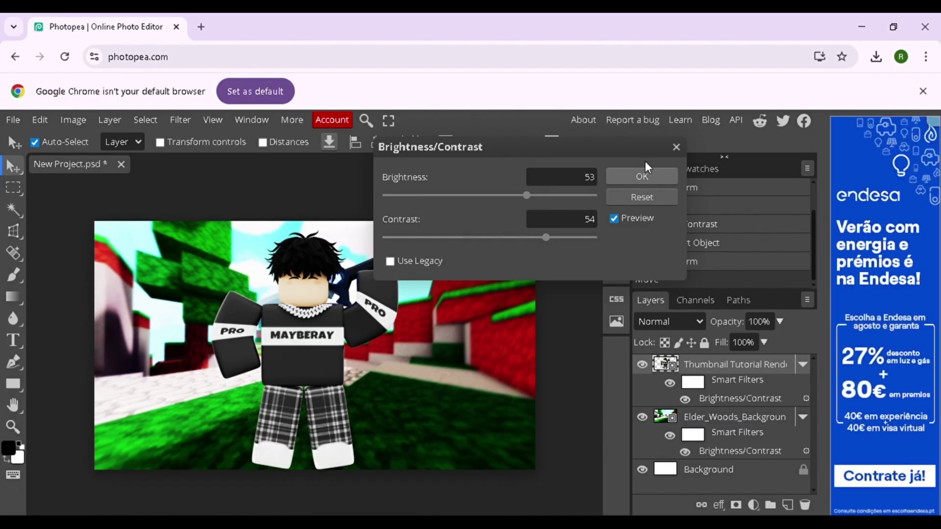
click(646, 178)
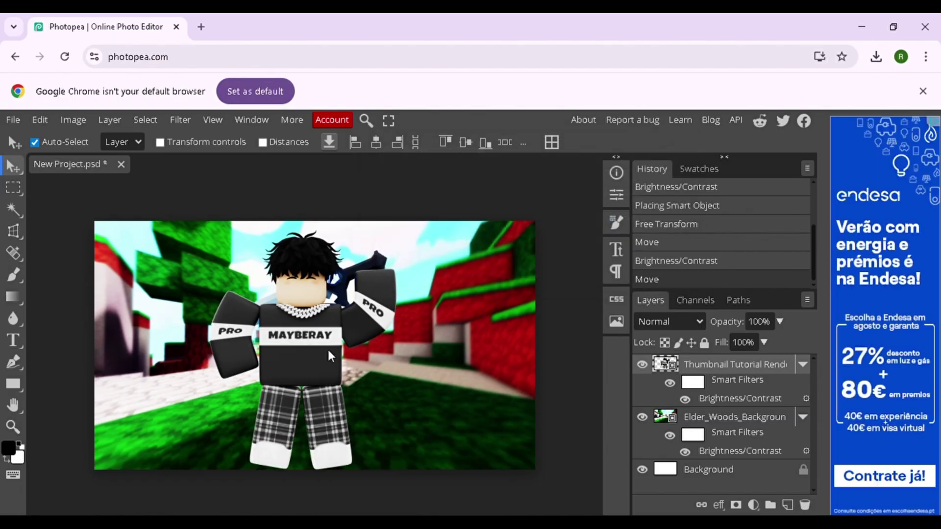
drag(343, 335, 318, 347)
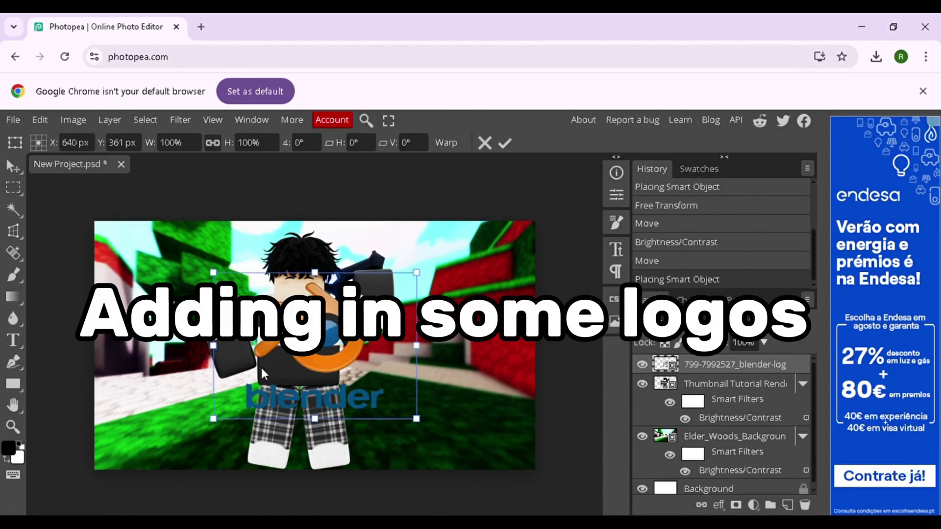
drag(203, 415, 154, 437)
drag(276, 328, 248, 349)
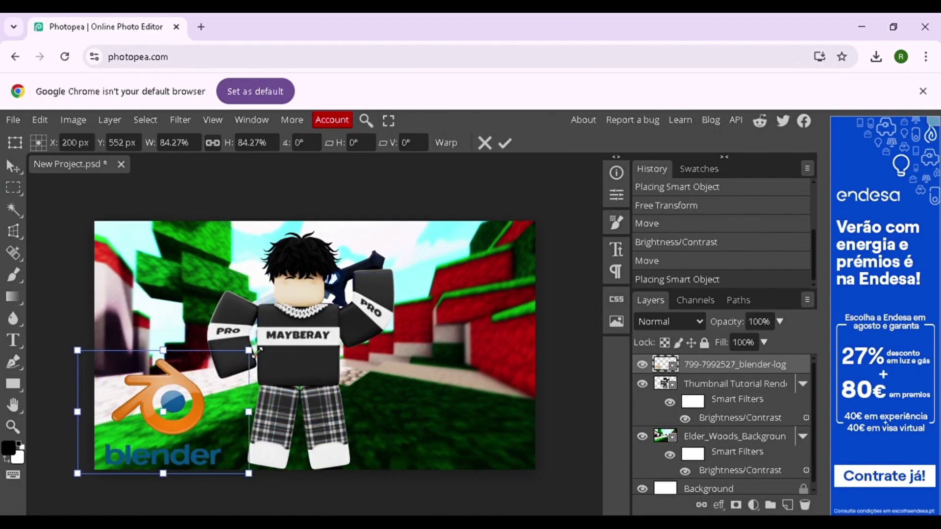
key(Return)
mouse_move(173, 423)
mouse_down()
mouse_move(173, 452)
mouse_move(174, 423)
mouse_up()
drag(193, 420, 192, 419)
key(Delete)
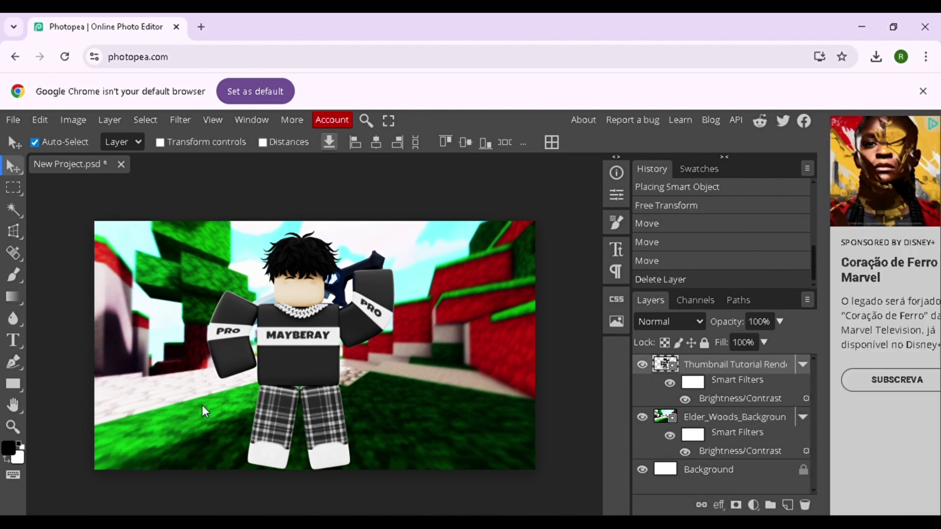
Resize the newly placed Blender logo and position it in the canvas's lower-left corner with its wordmark cut off below the edge.
drag(315, 418, 318, 446)
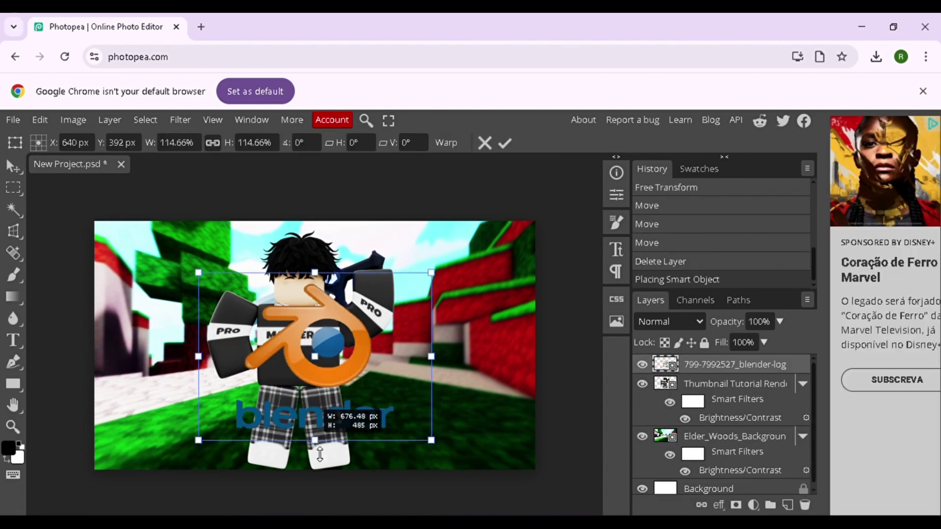
drag(314, 377, 170, 455)
drag(287, 350, 268, 359)
drag(240, 392, 265, 372)
drag(227, 414, 231, 412)
drag(267, 361, 263, 364)
drag(240, 398, 244, 396)
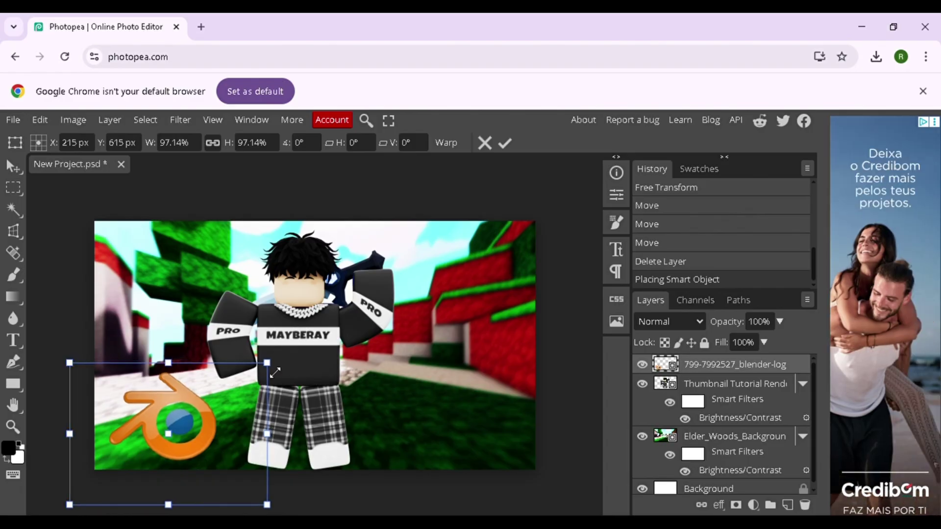
drag(267, 361, 264, 365)
key(Return)
drag(199, 406, 196, 405)
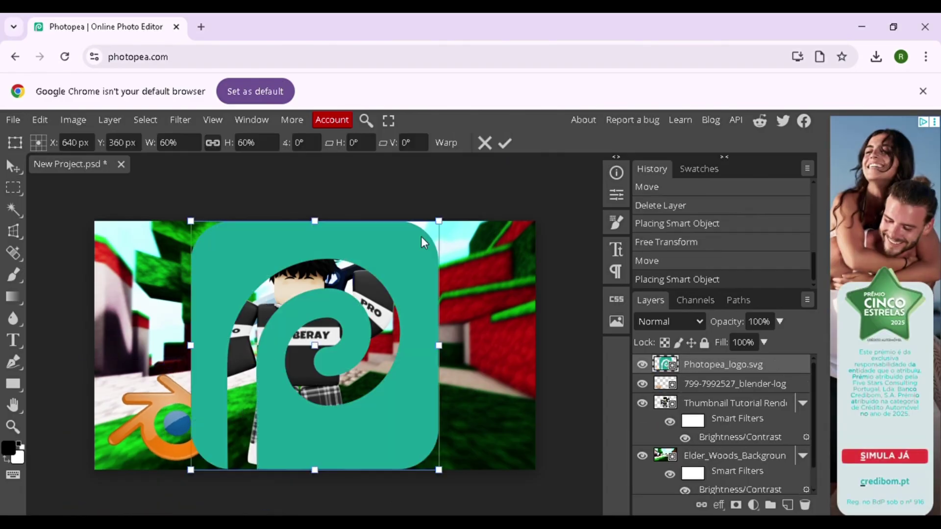
Scale the placed Photopea logo down to about 22% and position it in the canvas's upper-left area above the Blender logo.
drag(438, 221, 337, 322)
drag(305, 345, 211, 245)
drag(243, 222, 203, 263)
drag(182, 286, 191, 269)
drag(172, 282, 180, 262)
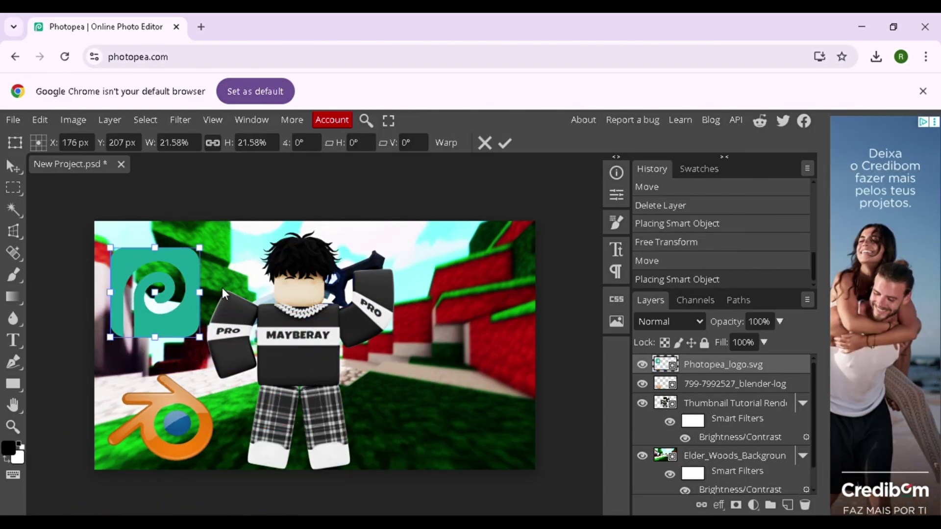
drag(218, 289, 218, 290)
drag(206, 256, 209, 255)
key(Return)
drag(186, 325, 185, 322)
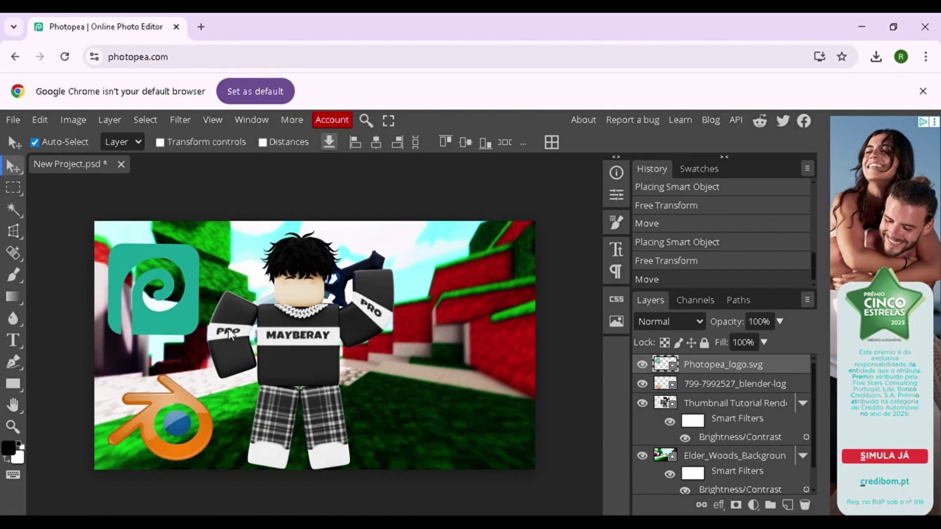
Position the placed white square over the Photopea logo, and reorder the layers so the logo sits in front of it.
scroll(744, 450, down, 1)
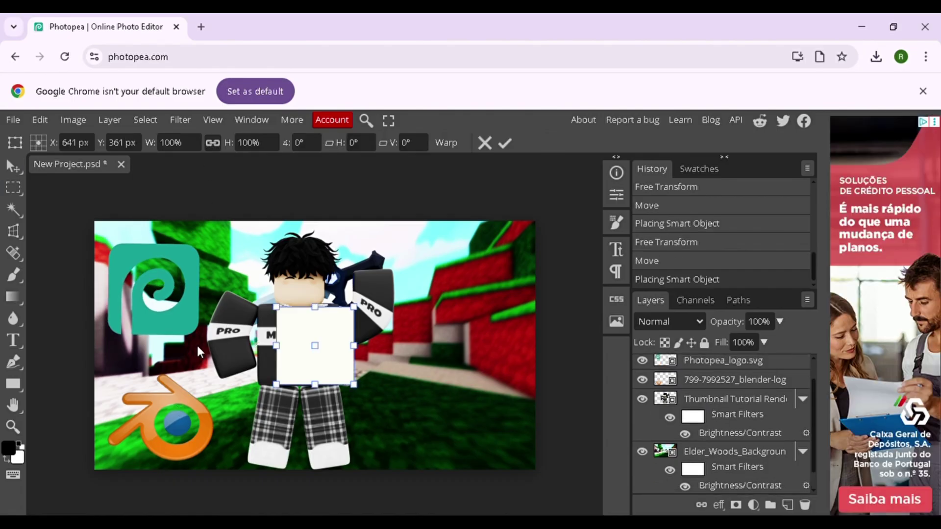
drag(330, 362, 188, 331)
drag(179, 317, 164, 306)
click(504, 143)
drag(728, 389, 718, 363)
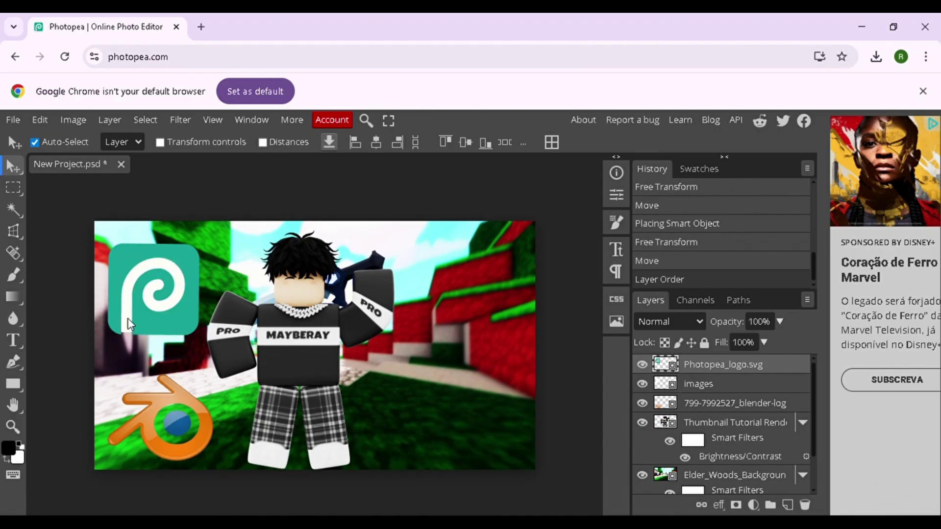
drag(126, 320, 127, 318)
Apply a Brightness/Contrast adjustment to the Photopea logo, resetting the trial values and raising only the contrast moderately.
click(181, 282)
click(73, 119)
mouse_move(86, 158)
click(250, 158)
click(527, 196)
click(536, 237)
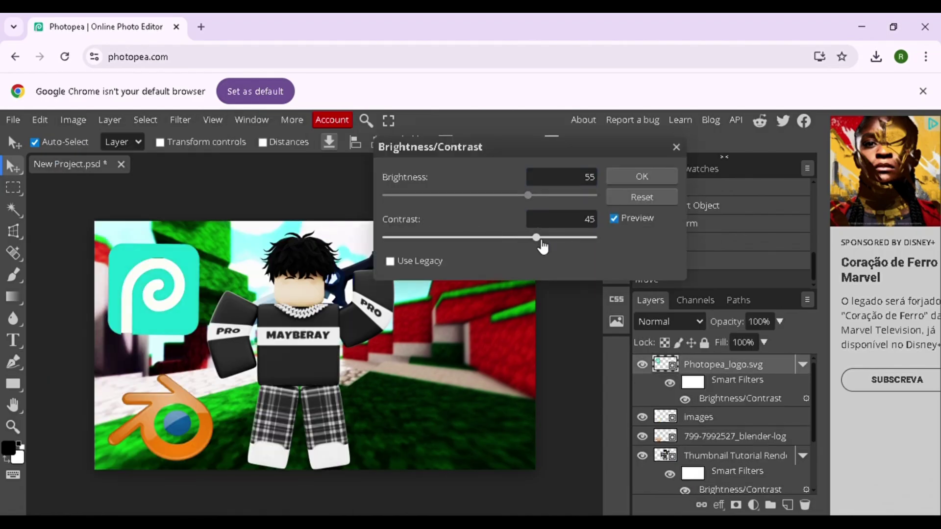
click(639, 197)
click(524, 237)
key(Return)
click(240, 439)
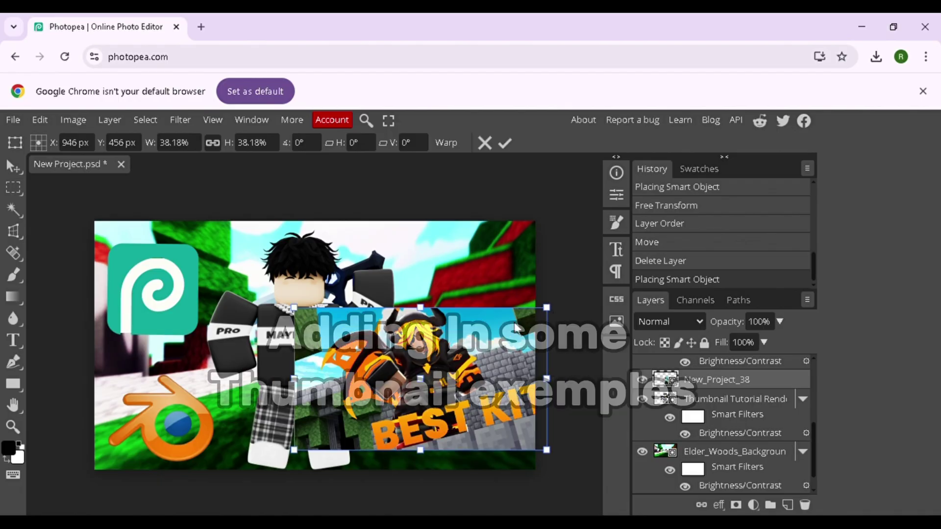
Scale the New_Project_38 example thumbnail to about a quarter of its size and position it in the canvas's lower-right area.
drag(546, 307, 448, 362)
drag(399, 394, 435, 407)
drag(523, 363, 535, 357)
drag(477, 404, 468, 409)
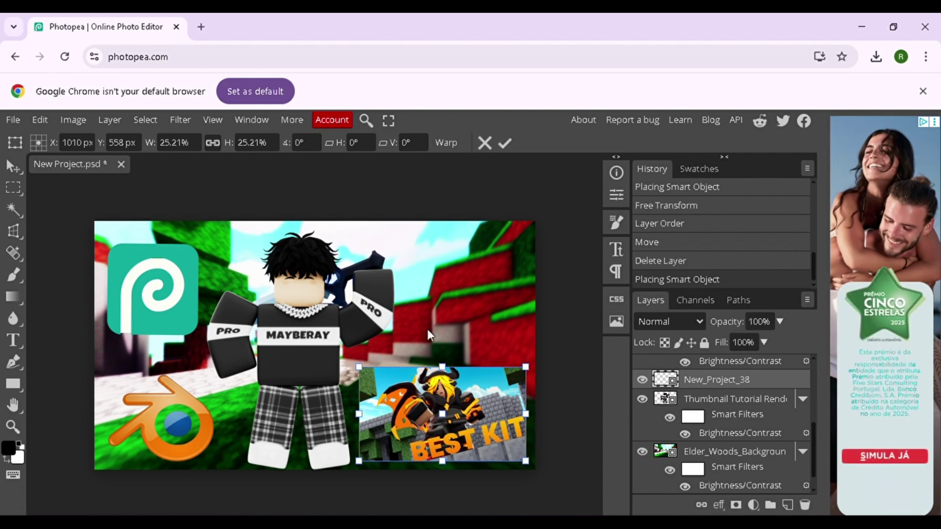
drag(359, 366, 351, 362)
drag(406, 388, 410, 382)
drag(530, 356, 526, 358)
drag(488, 384, 491, 381)
key(Return)
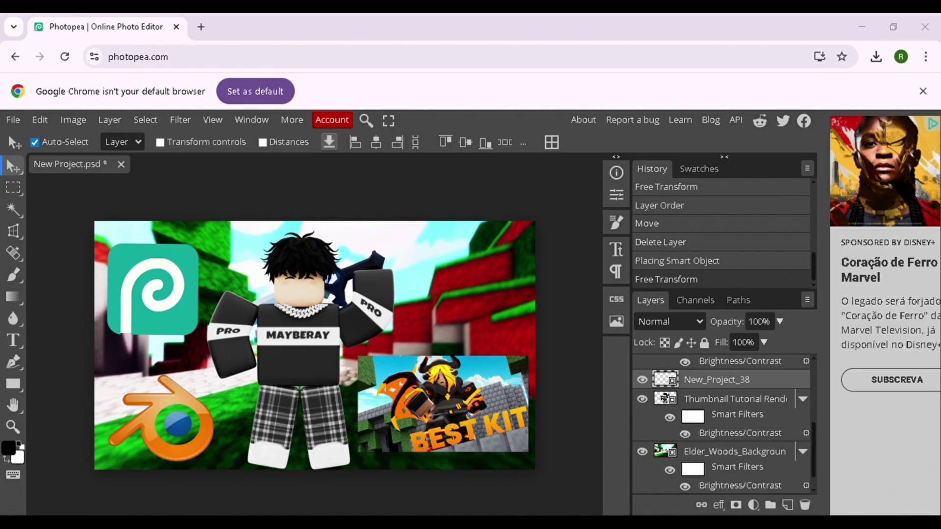
Shrink the RUSHED example thumbnail and position it in the canvas's upper-right area, above the BEST KIT thumbnail.
drag(535, 221, 271, 370)
drag(196, 412, 490, 289)
drag(389, 248, 449, 274)
drag(499, 321, 456, 297)
drag(522, 321, 496, 303)
click(505, 144)
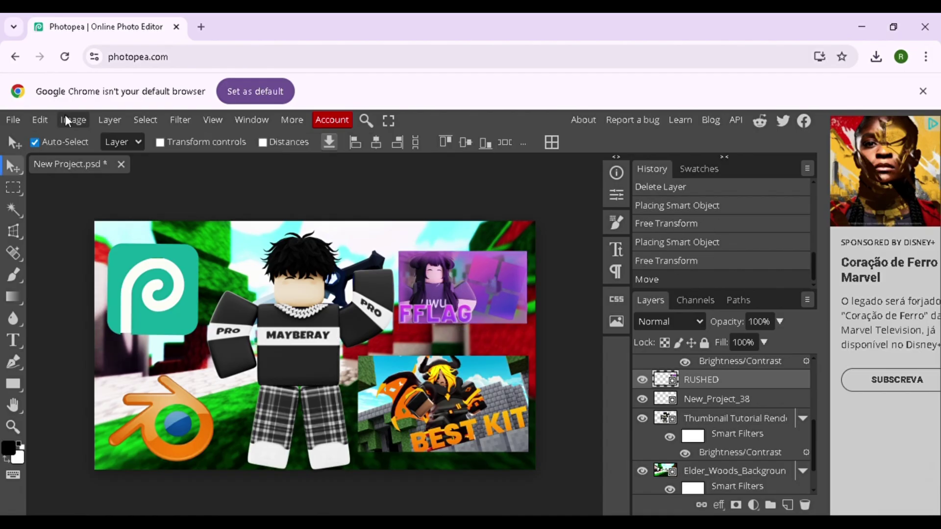
Raise the brightness and contrast of the RUSHED example thumbnail with a Brightness/Contrast adjustment.
click(65, 118)
mouse_move(90, 158)
click(255, 127)
drag(549, 146, 700, 121)
click(676, 168)
click(676, 209)
click(791, 148)
Add an Outer Glow layer style in green #2be54a to the New_Project_38 thumbnail and adjust the glow's size.
click(713, 428)
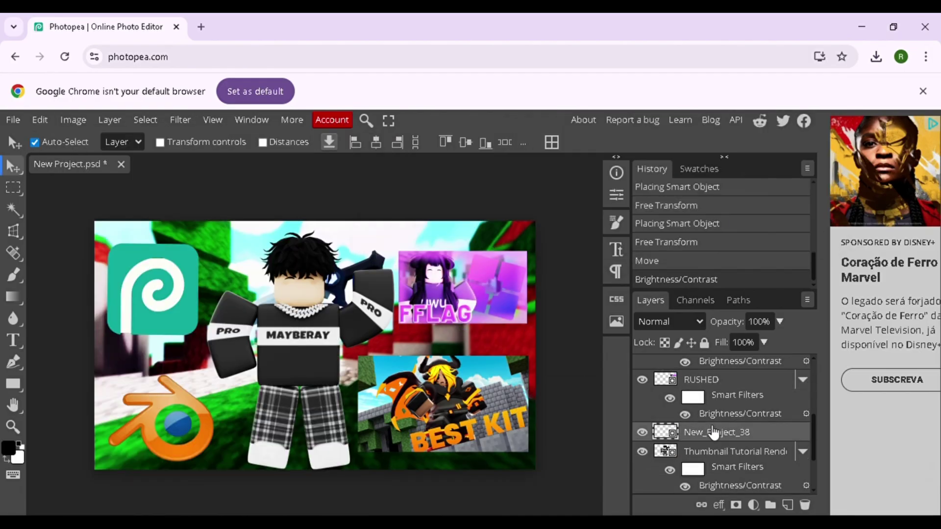
double_click(712, 433)
click(447, 365)
click(546, 259)
drag(238, 328, 614, 218)
click(760, 358)
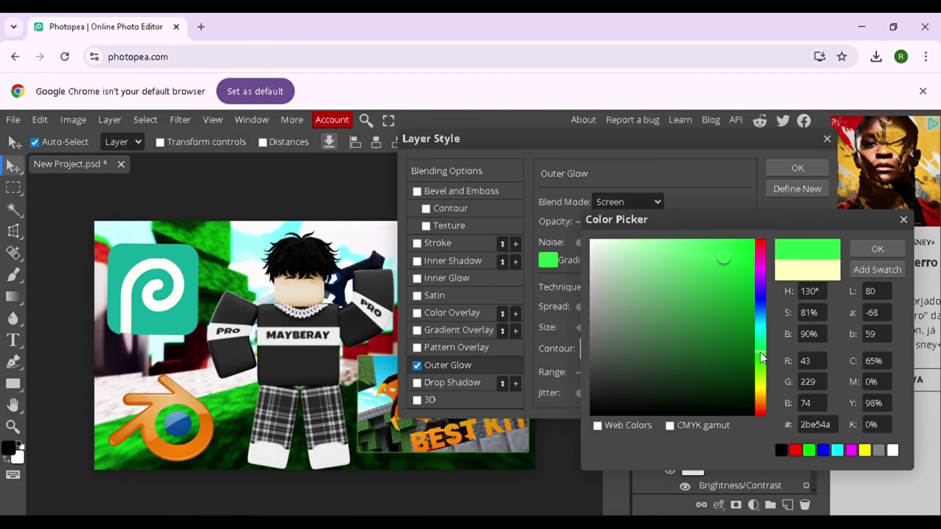
click(876, 249)
drag(579, 327, 574, 327)
click(796, 168)
Raise the brightness and contrast of the New_Project_38 thumbnail with a Brightness/Contrast adjustment, and nudge it slightly sideways.
click(72, 120)
click(73, 120)
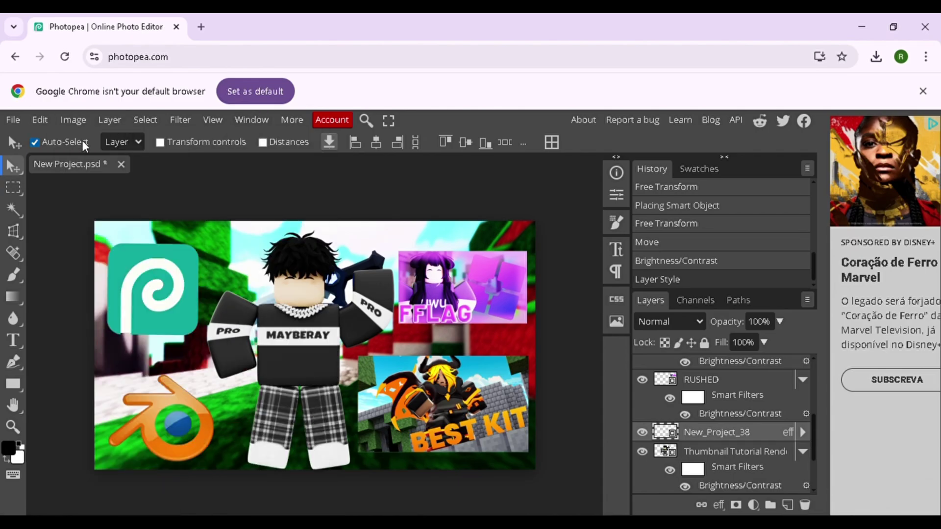
click(72, 119)
mouse_move(91, 158)
click(255, 126)
click(676, 167)
click(683, 209)
click(791, 149)
drag(491, 398, 492, 398)
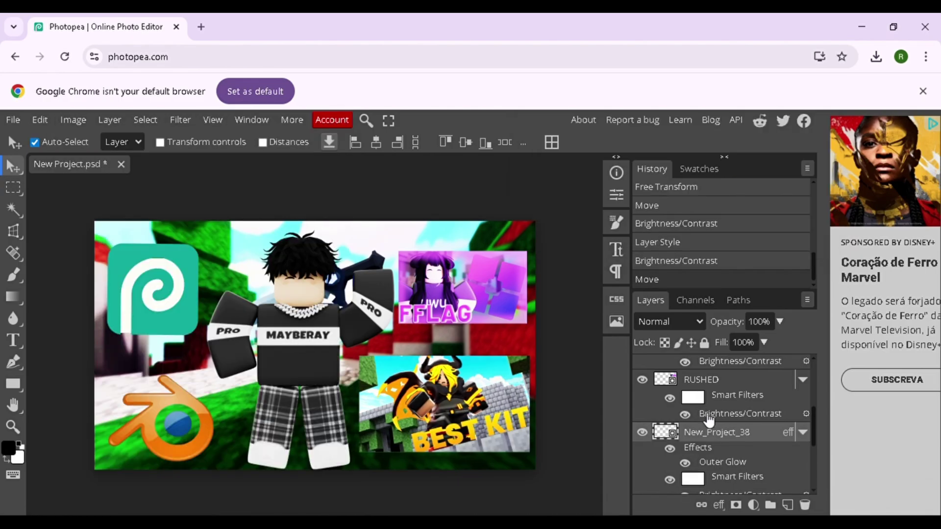
Add an Outer Glow layer style in magenta to the RUSHED example thumbnail and adjust the glow's size and spread.
click(461, 280)
right_click(724, 381)
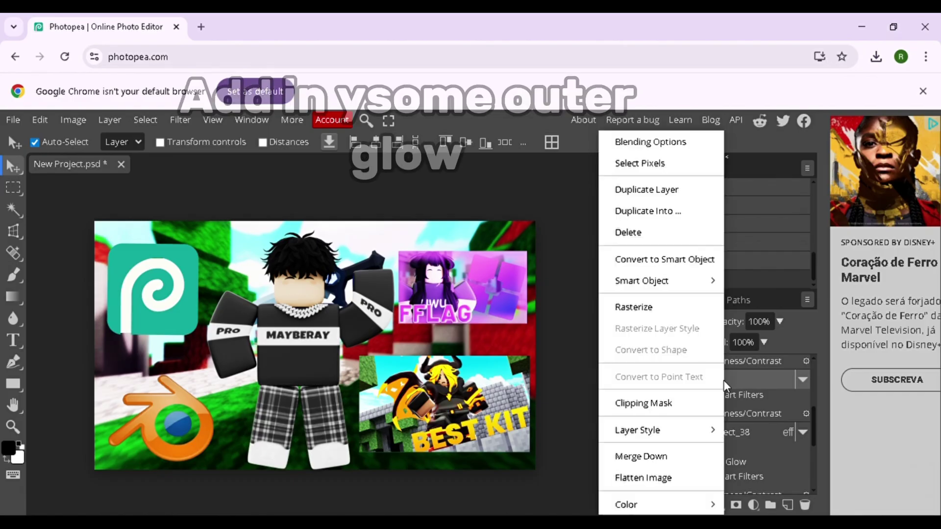
click(670, 143)
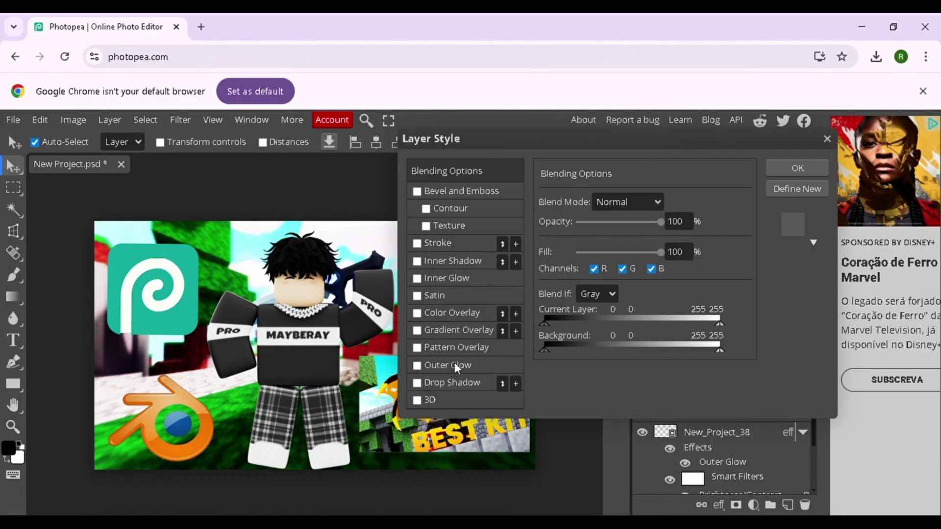
drag(582, 141, 702, 122)
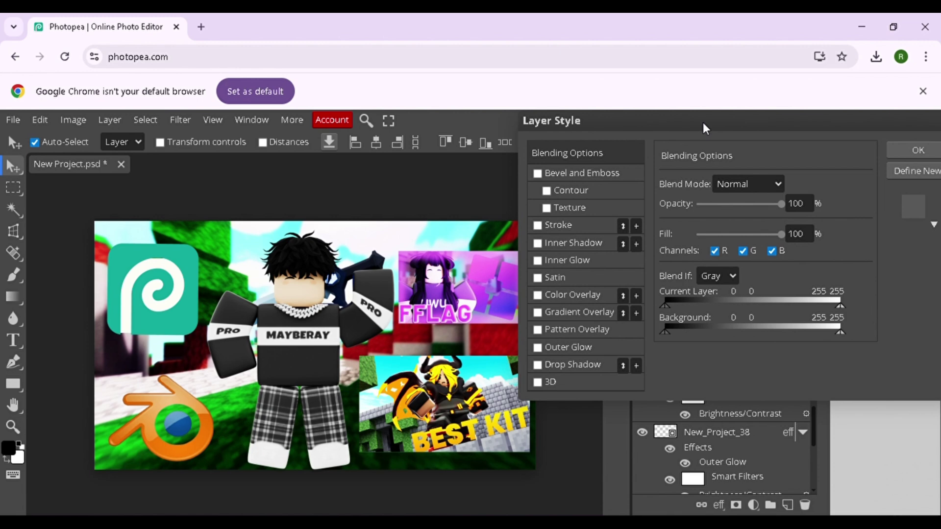
click(577, 345)
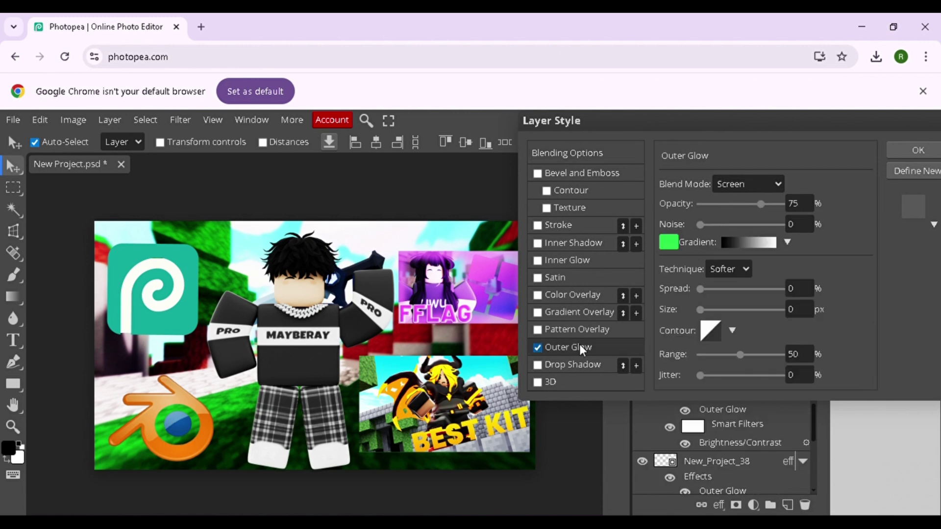
click(661, 245)
mouse_move(761, 269)
mouse_down()
mouse_move(744, 214)
mouse_move(719, 236)
mouse_move(727, 237)
mouse_up()
click(876, 249)
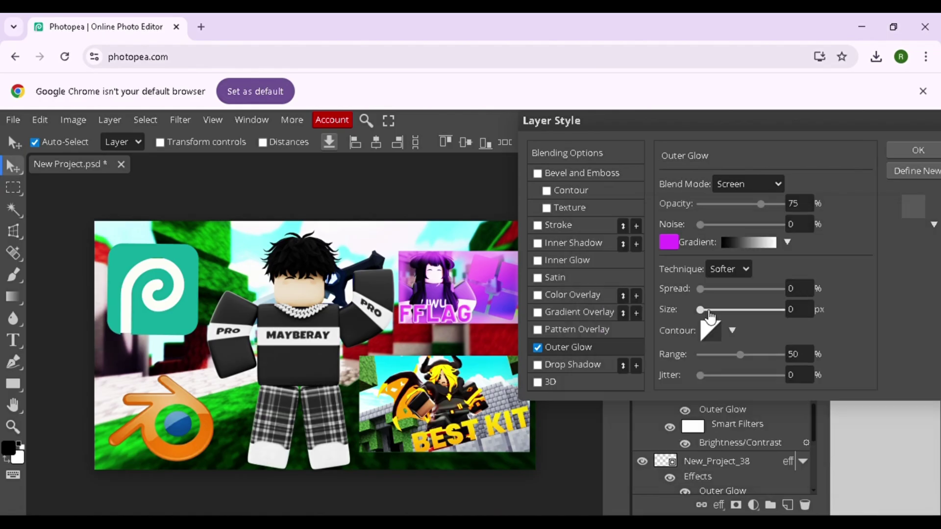
drag(703, 310, 727, 312)
drag(719, 289, 728, 294)
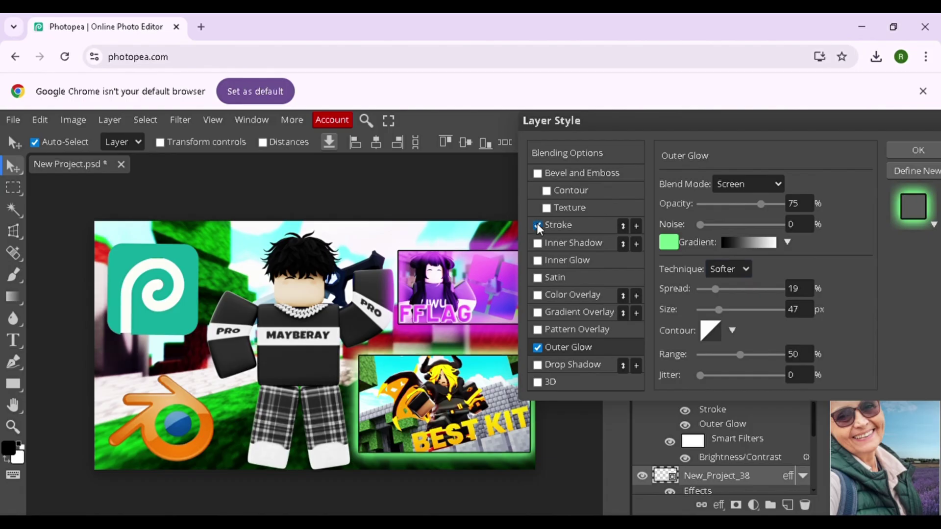
Apply the New_Project_38 thumbnail's glow settings and turn off the Stroke effect on the RUSHED thumbnail, keeping its Outer Glow.
click(918, 150)
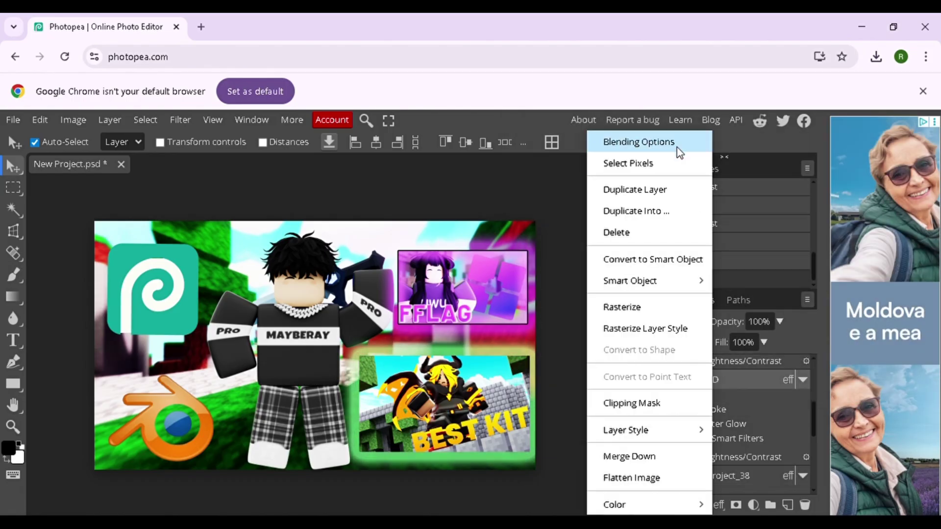
click(638, 142)
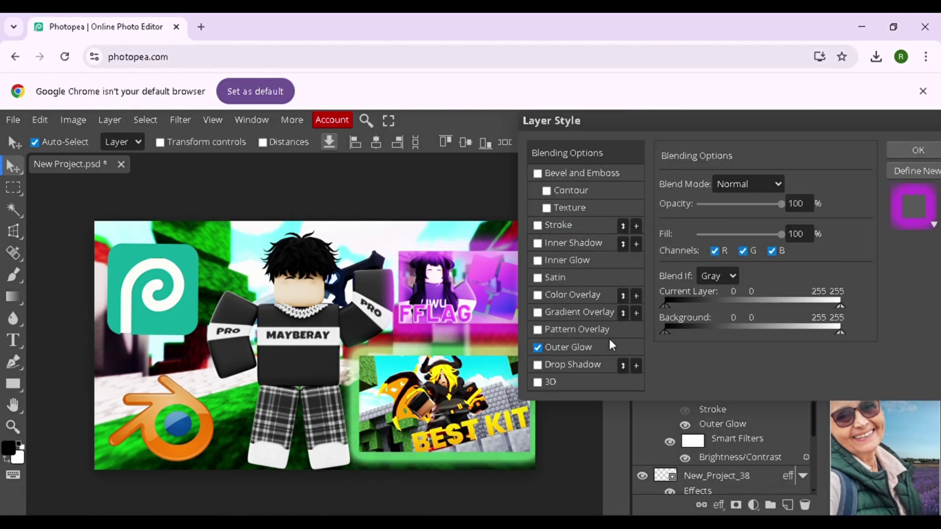
click(610, 343)
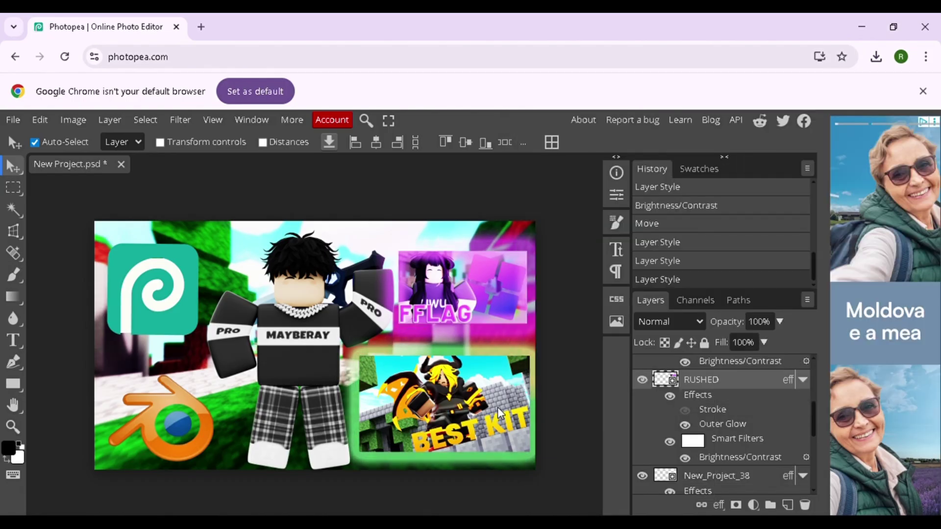
Add a white Outer Glow layer style to the avatar render and adjust the glow's spread and size.
scroll(725, 433, down, 3)
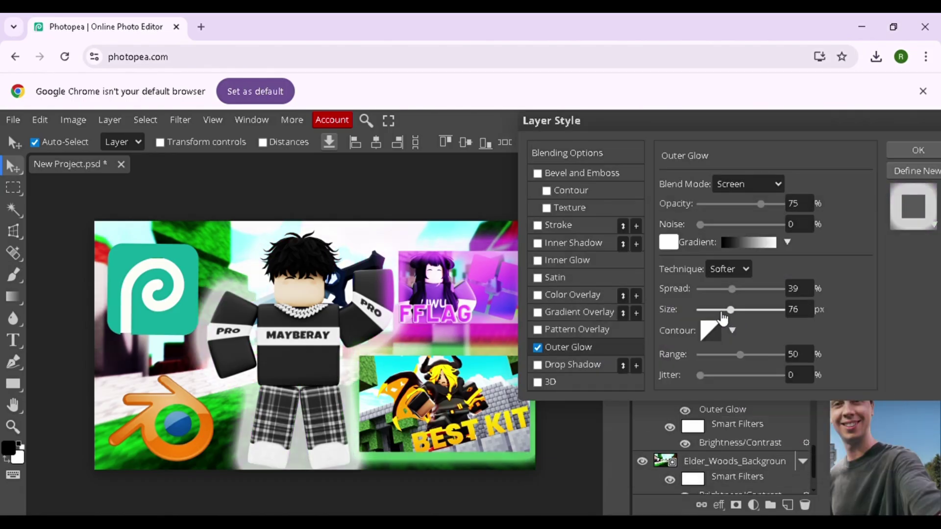
drag(727, 294, 725, 299)
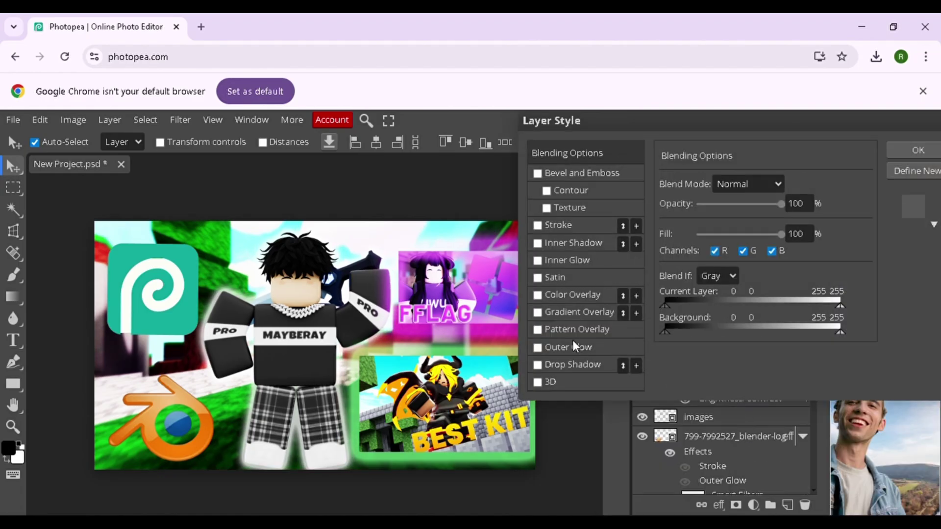
Add an Outer Glow layer style to the Photopea logo in a green matching the logo.
drag(762, 254, 762, 338)
click(674, 243)
click(877, 249)
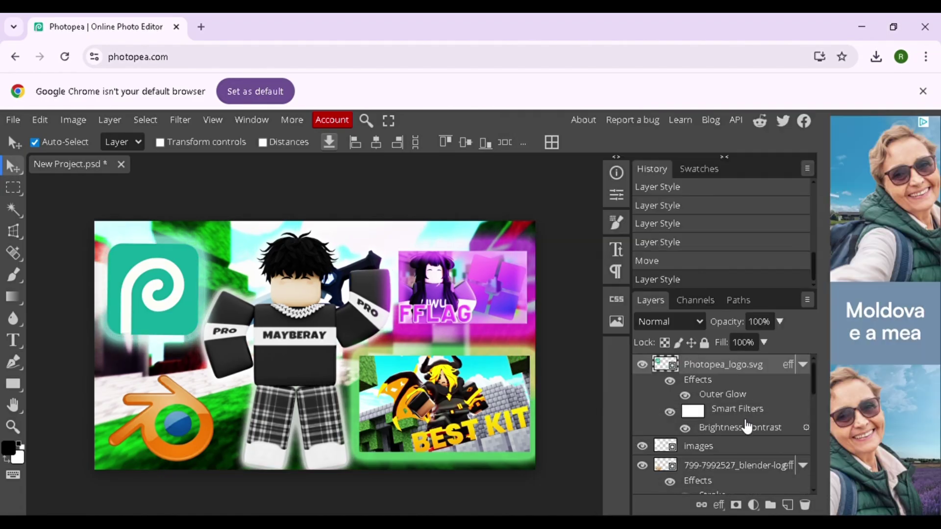
Add an orange Outer Glow to the Blender logo with size 36 px and spread about 15%, and nudge the logo slightly.
scroll(744, 417, down, 2)
right_click(741, 401)
click(652, 140)
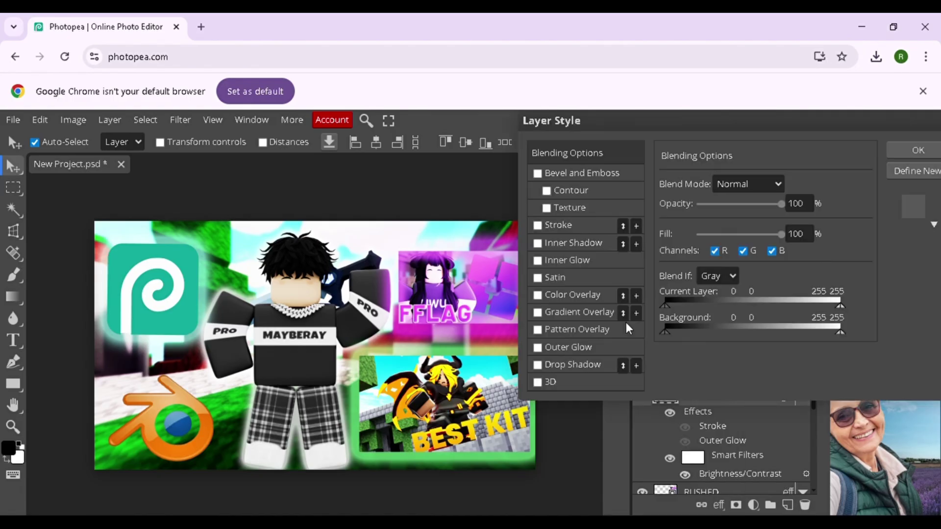
click(588, 347)
click(700, 242)
drag(754, 239, 762, 392)
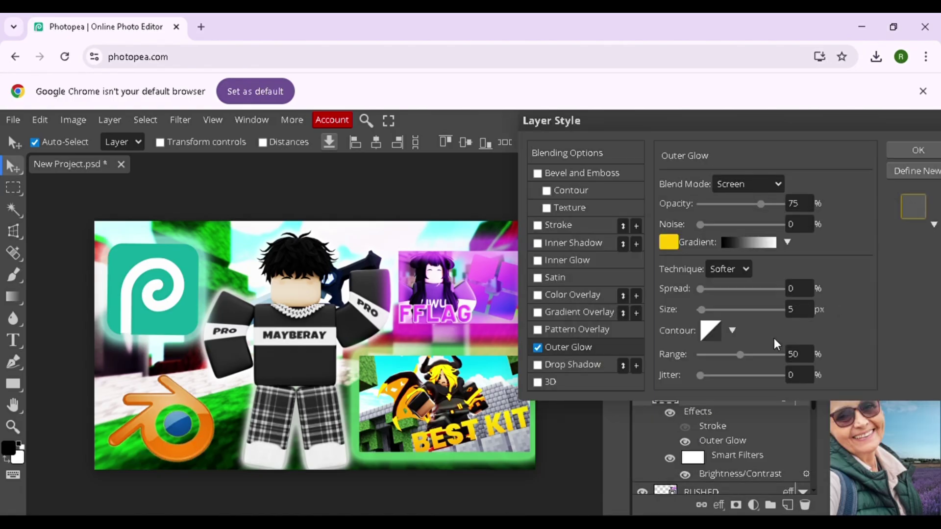
click(913, 206)
click(760, 399)
click(877, 249)
click(713, 289)
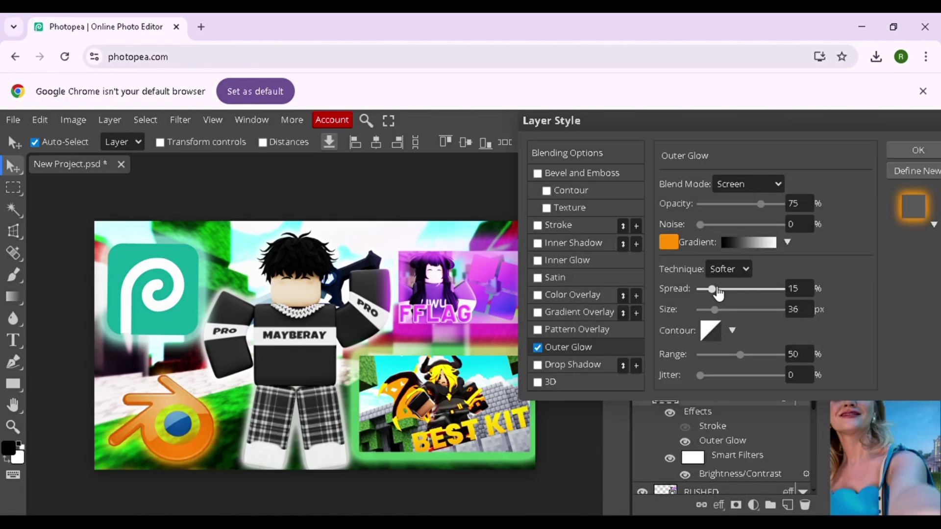
click(917, 150)
drag(192, 454, 189, 456)
click(235, 402)
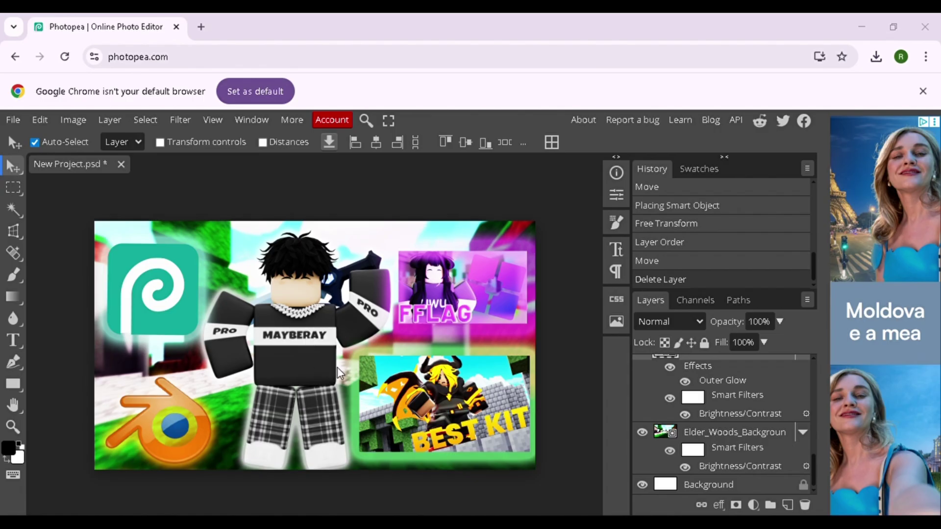
drag(331, 358, 448, 451)
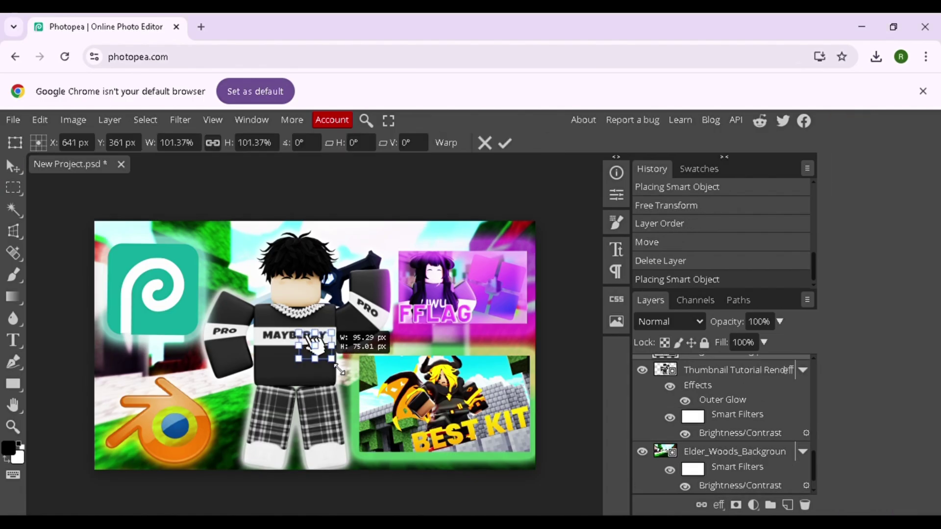
drag(373, 392, 444, 358)
scroll(727, 431, up, 7)
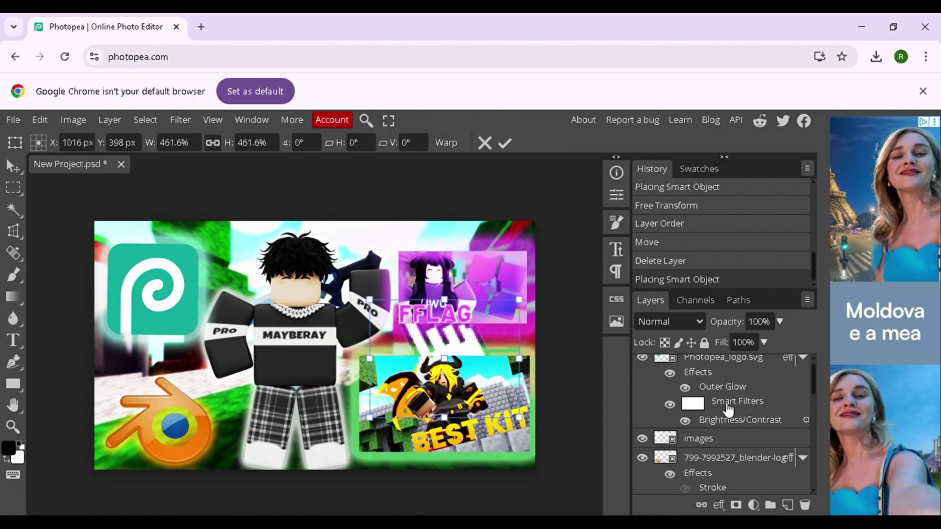
scroll(728, 409, down, 5)
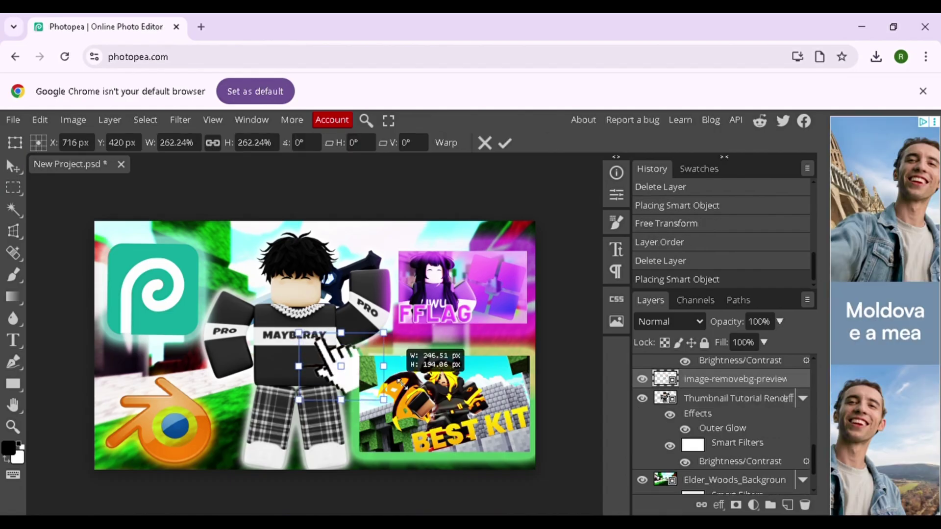
Enlarge the placed hand cursor image, reorder its layer above the example thumbnails, and position it over them.
drag(401, 385, 383, 384)
drag(710, 380, 707, 468)
drag(362, 371, 512, 346)
drag(706, 459, 779, 446)
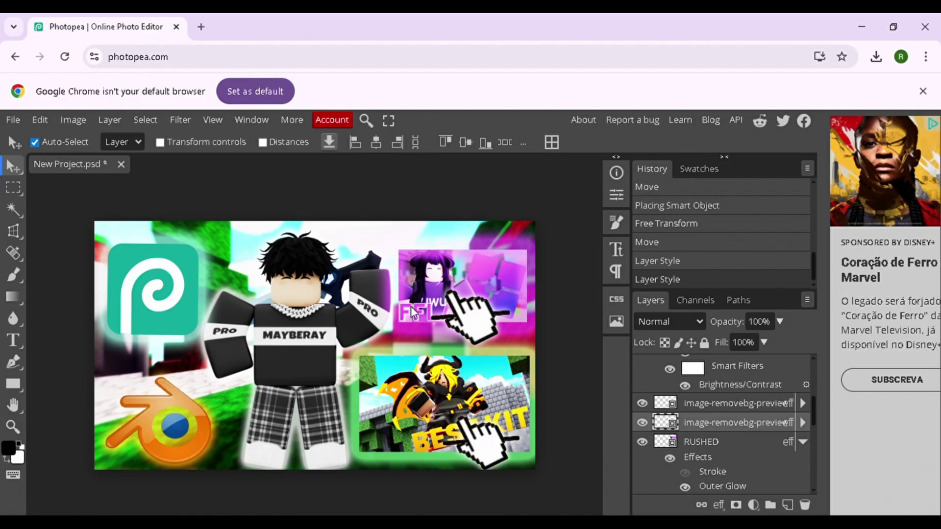
Export the finished thumbnail as a PNG named New Project at 1280 by 720 px and 100% quality.
click(14, 120)
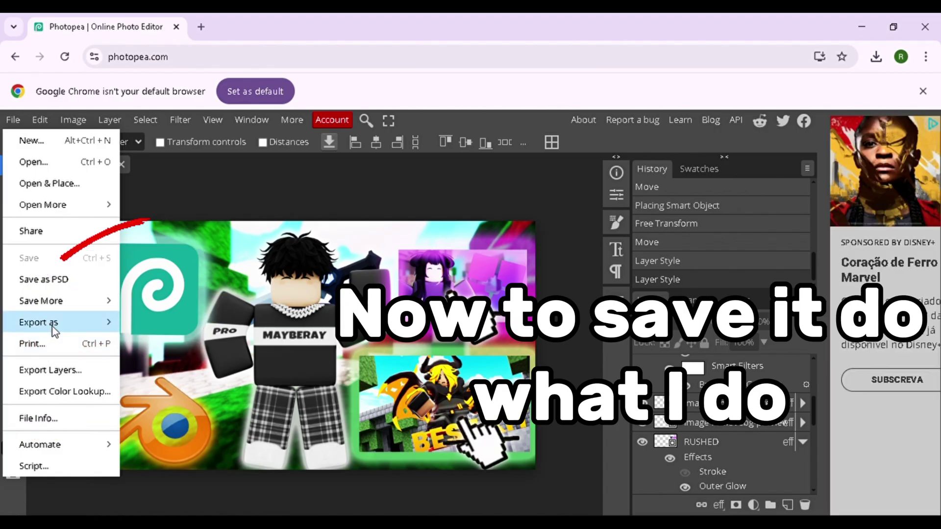
mouse_move(63, 330)
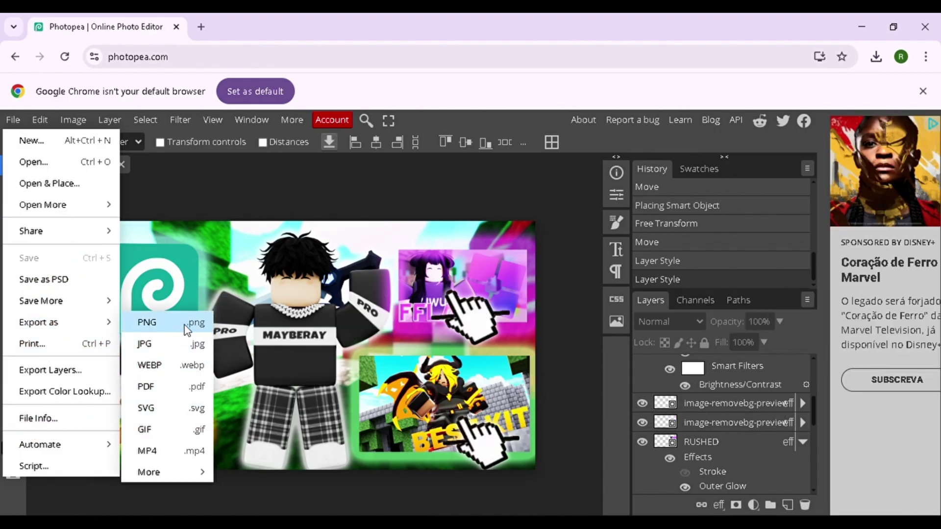
click(176, 324)
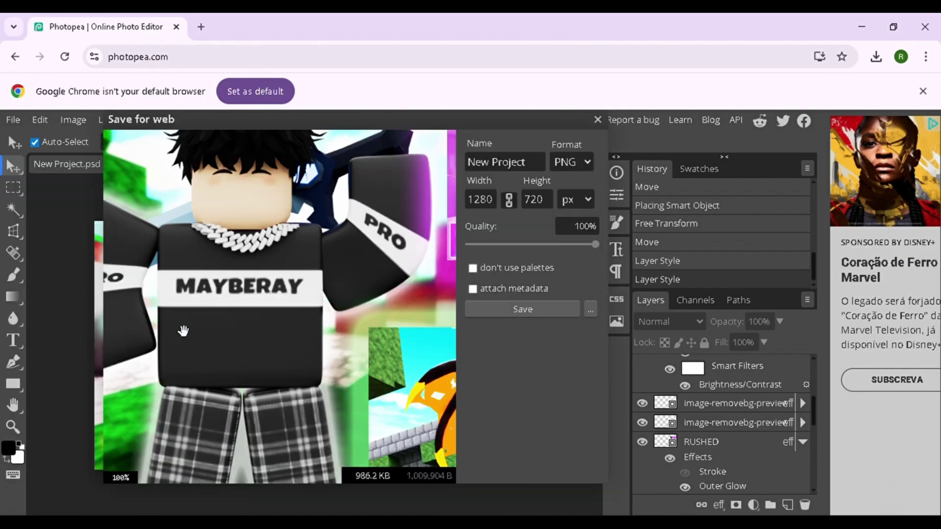
scroll(248, 351, down, 3)
drag(296, 375, 367, 335)
click(513, 308)
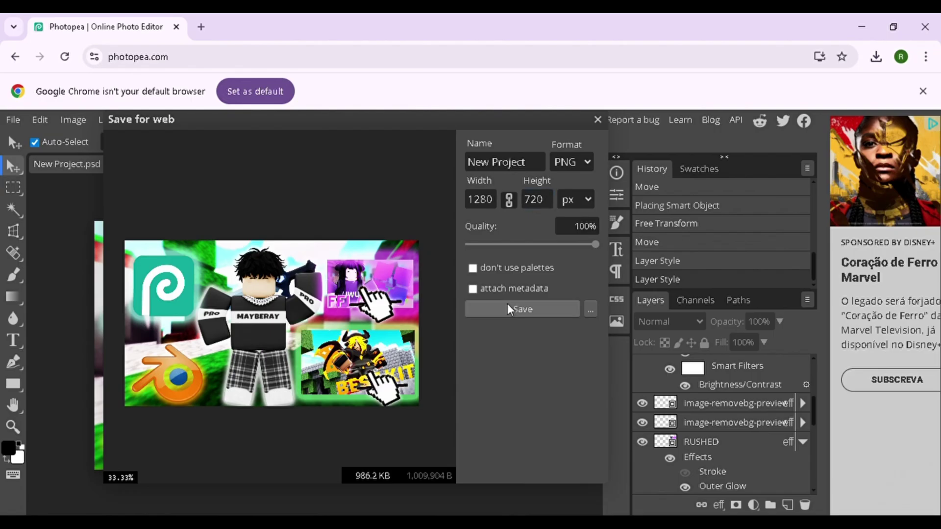
click(545, 309)
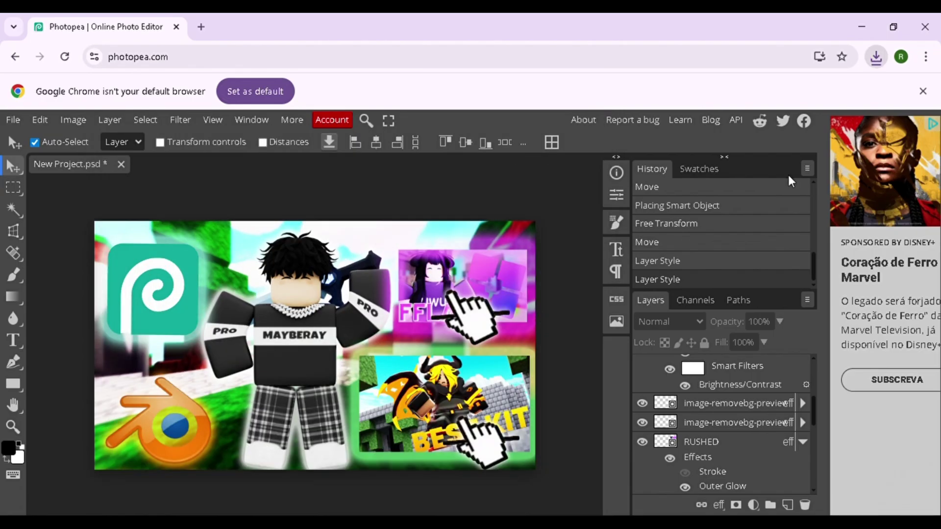